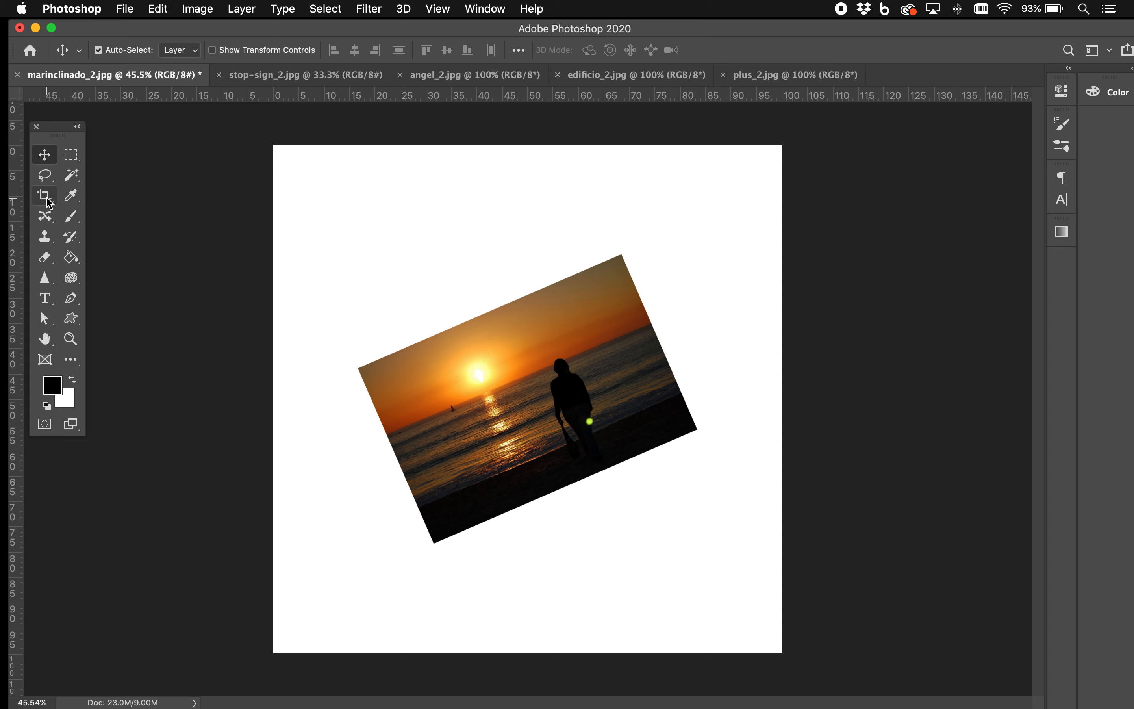
Step: Try levelling the tilted sunset photo with the Crop tool by rotating it about 22.9°, and undo the rotation
click(45, 196)
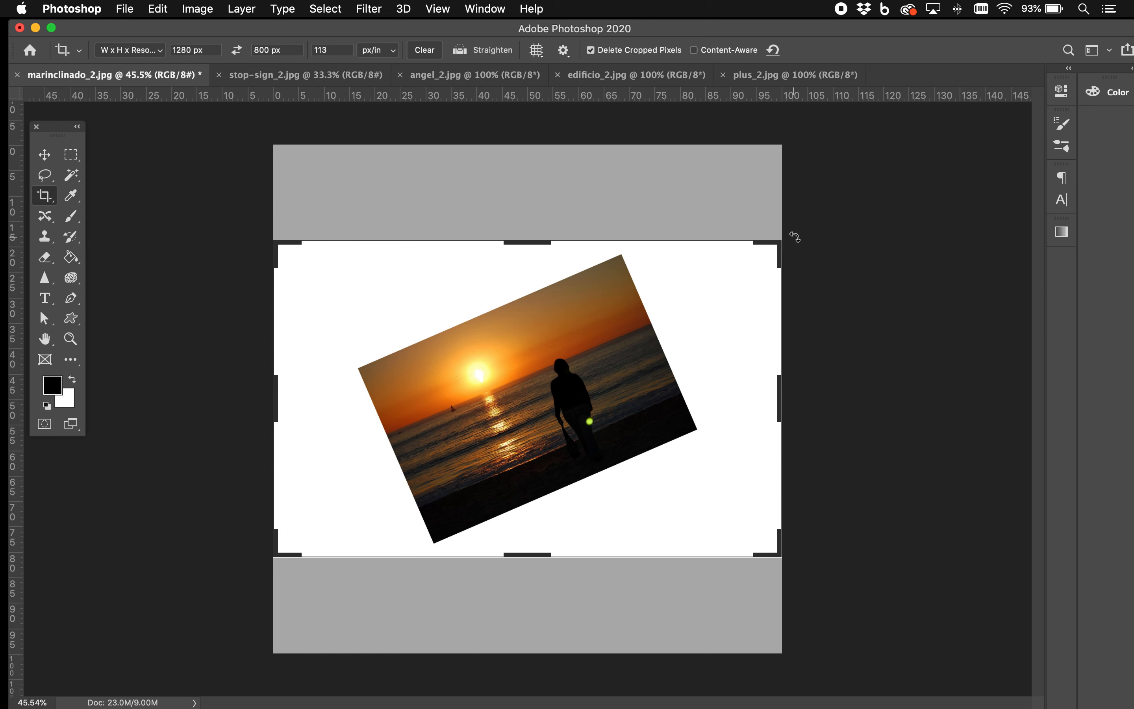
drag(796, 236, 808, 357)
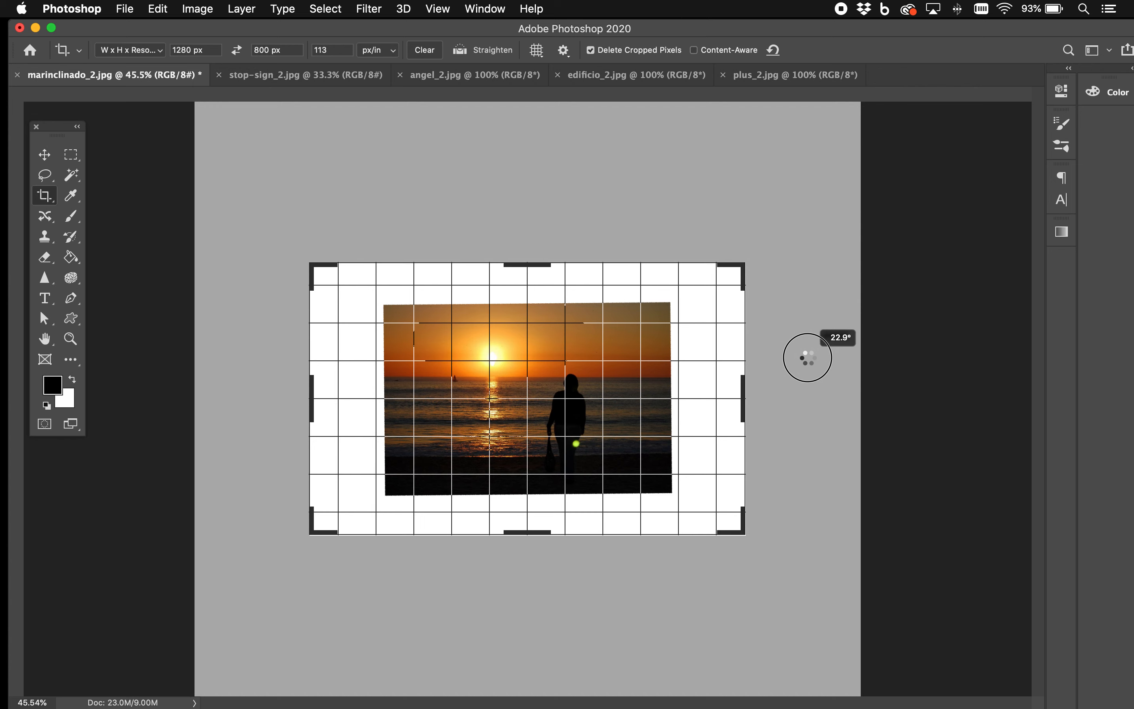
drag(808, 357, 809, 357)
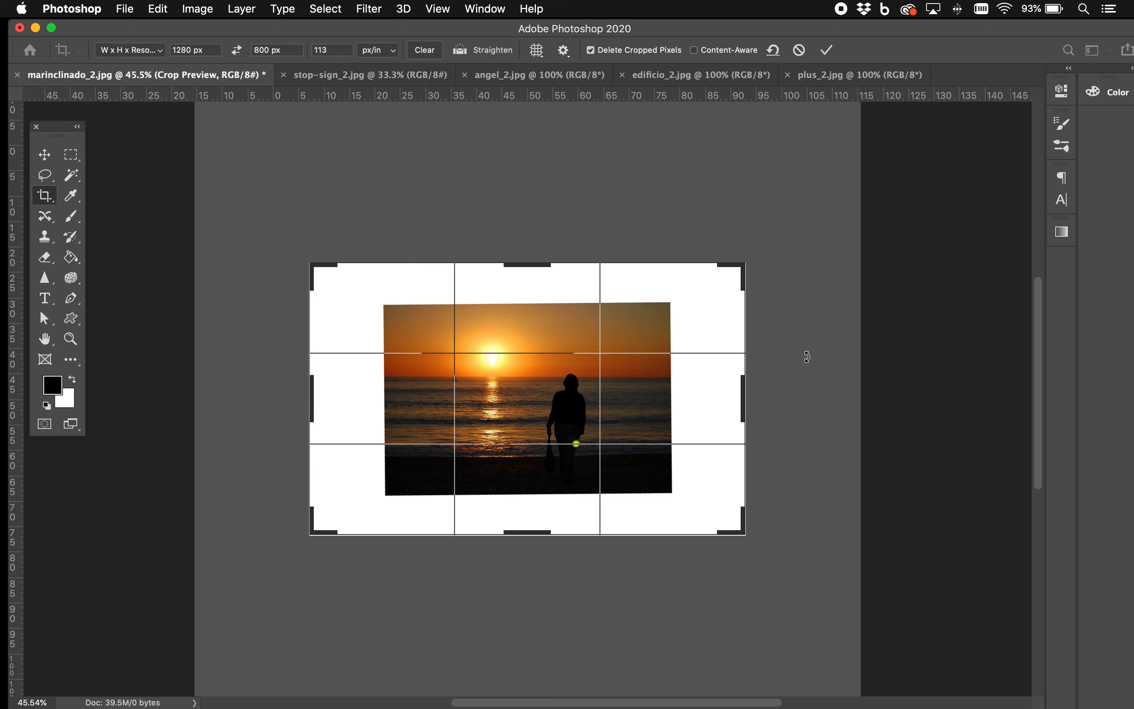
key(super+z)
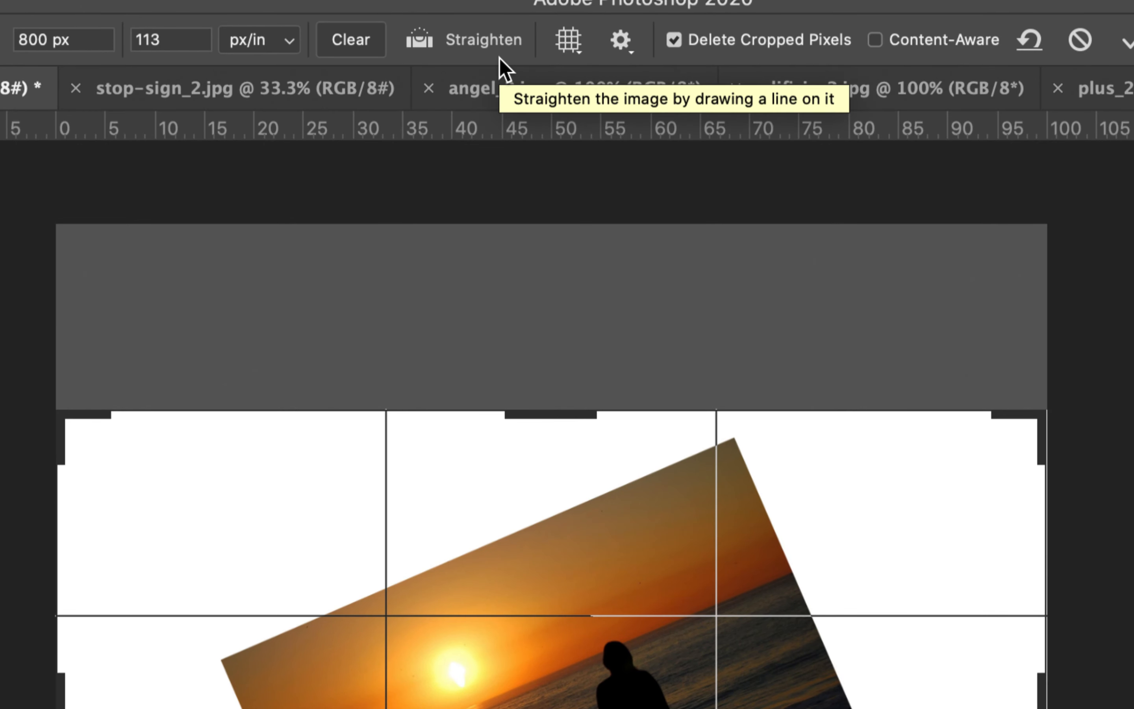
Step: Straighten the photo along its horizon and crop away the white border at 1280 x 800 px, 113 px/in
click(486, 37)
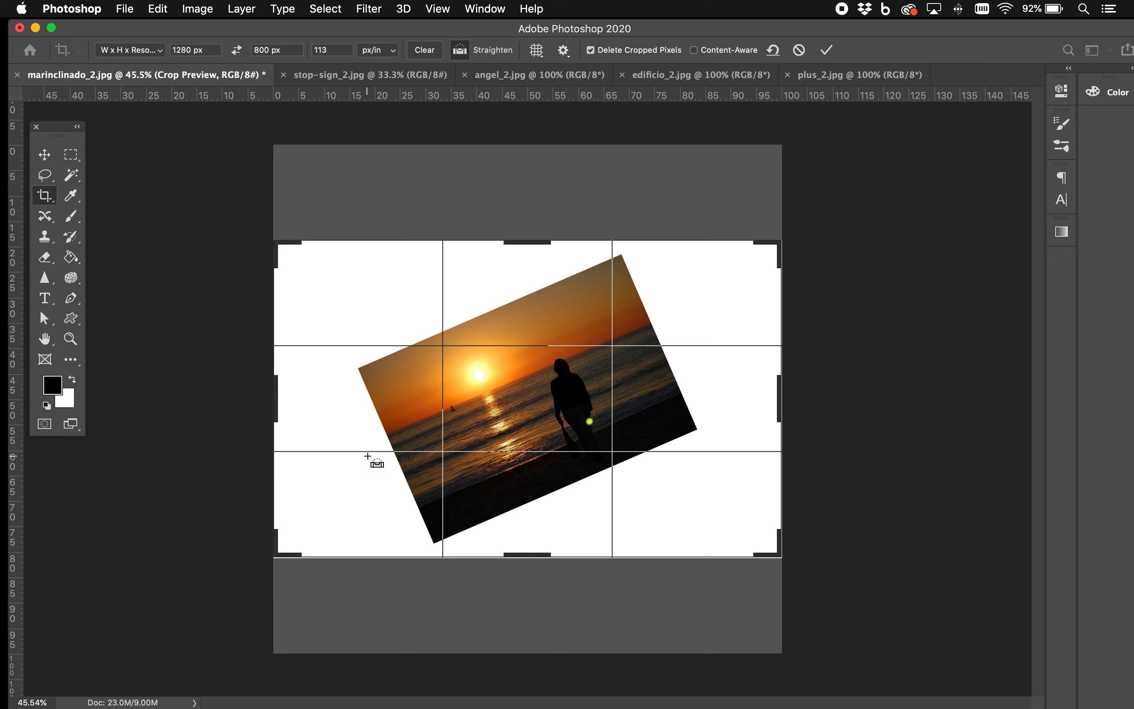
drag(368, 450, 677, 319)
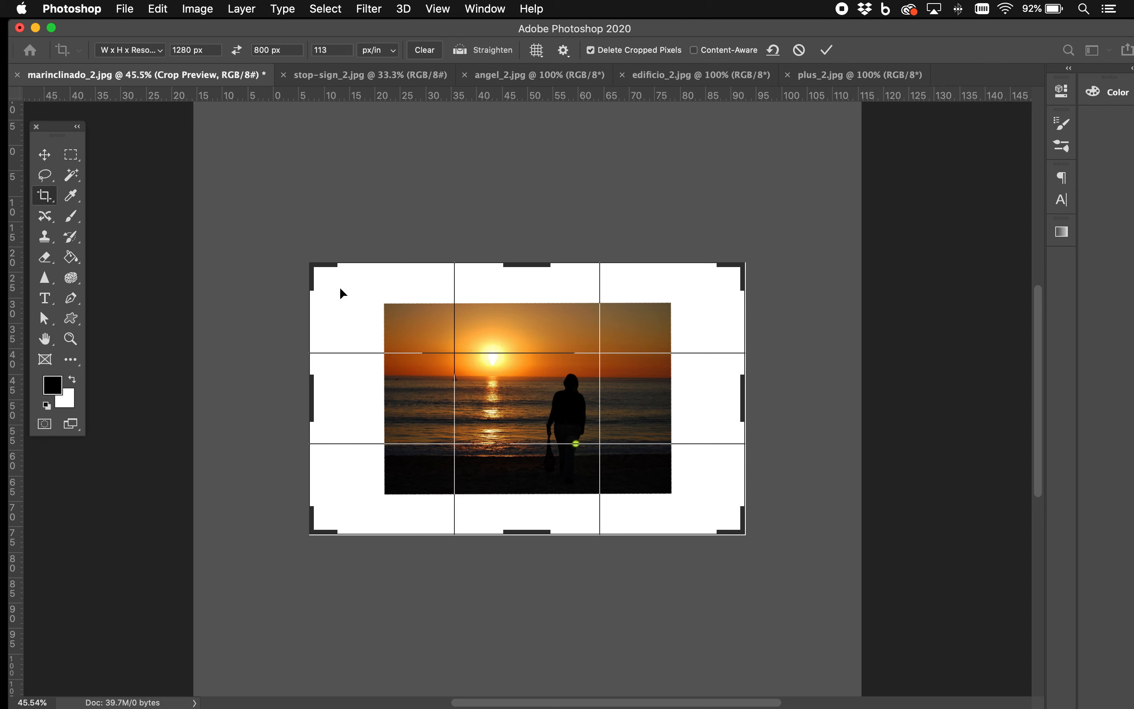
drag(313, 265, 349, 287)
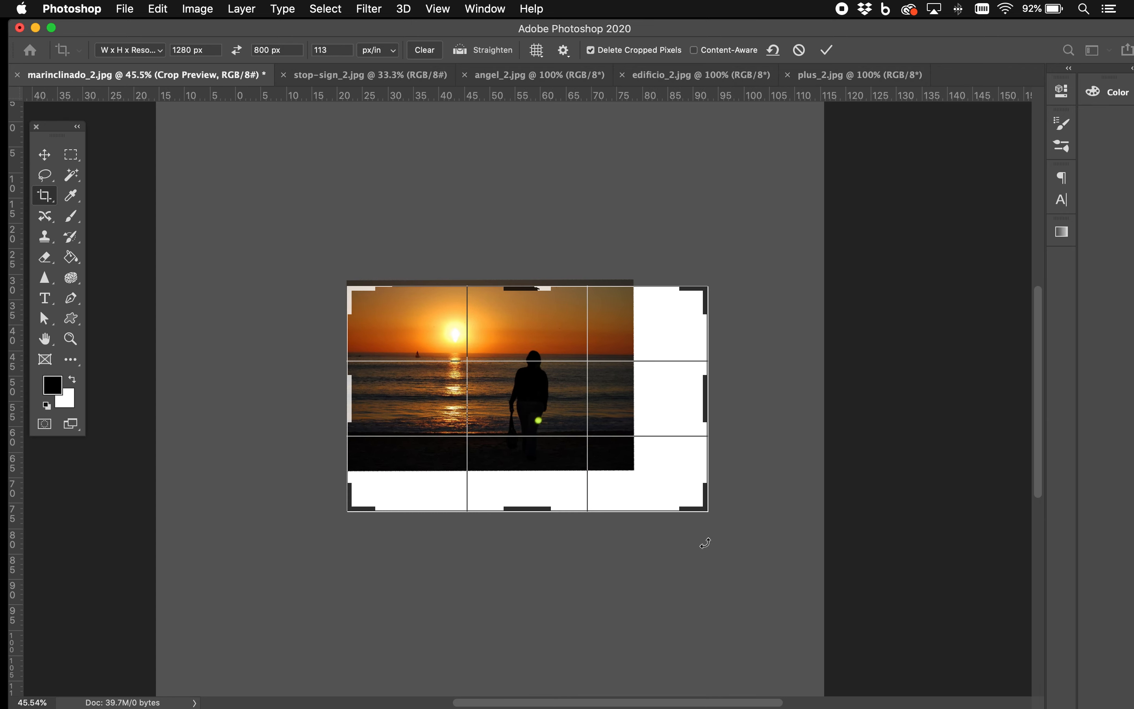
drag(703, 509, 665, 487)
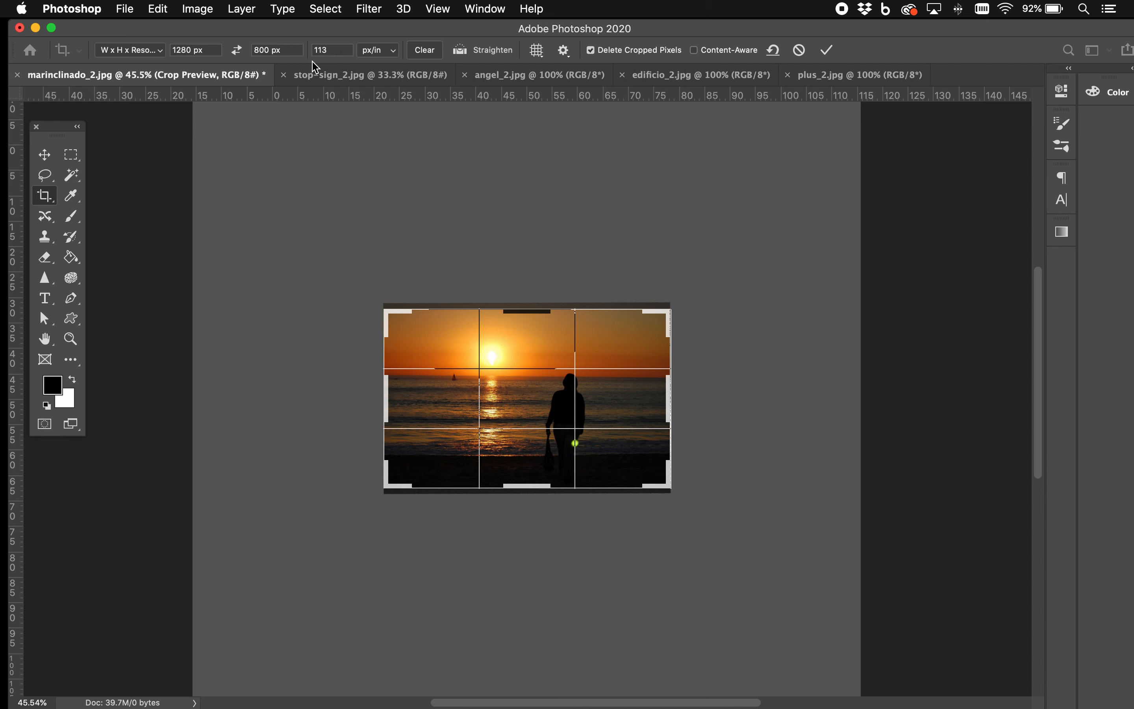
key(Return)
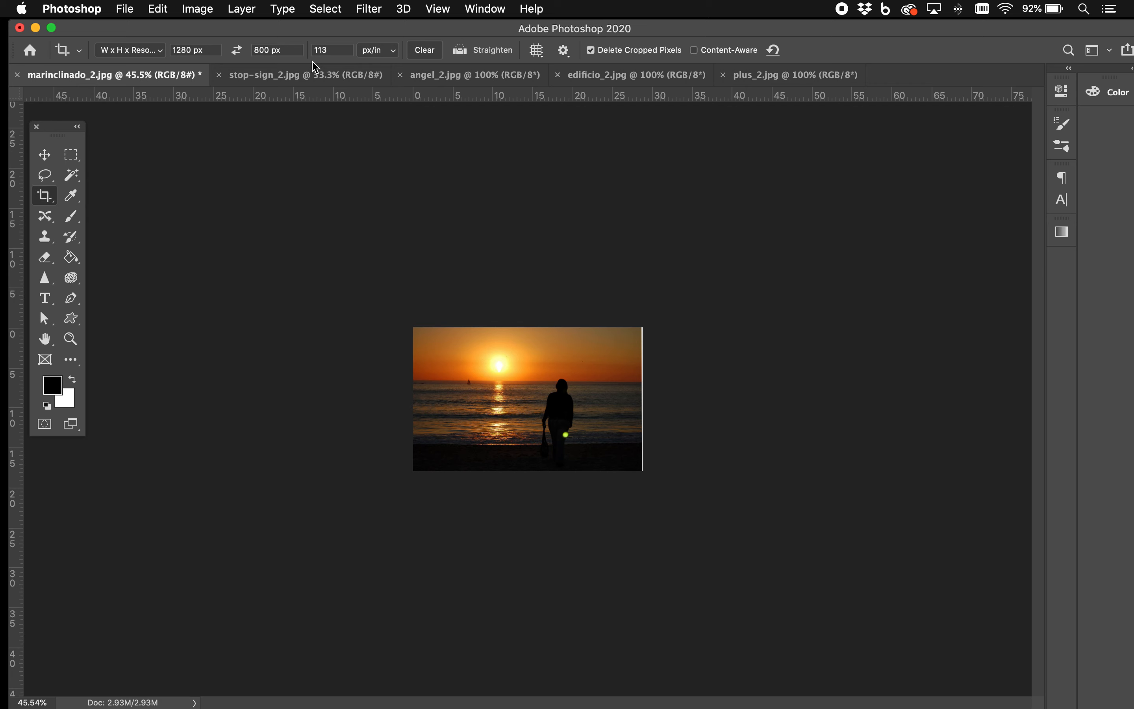
Step: Set the crop to Ratio at 1200 by 630 and narrow the crop frame from the photo's right edge
key(super+plus)
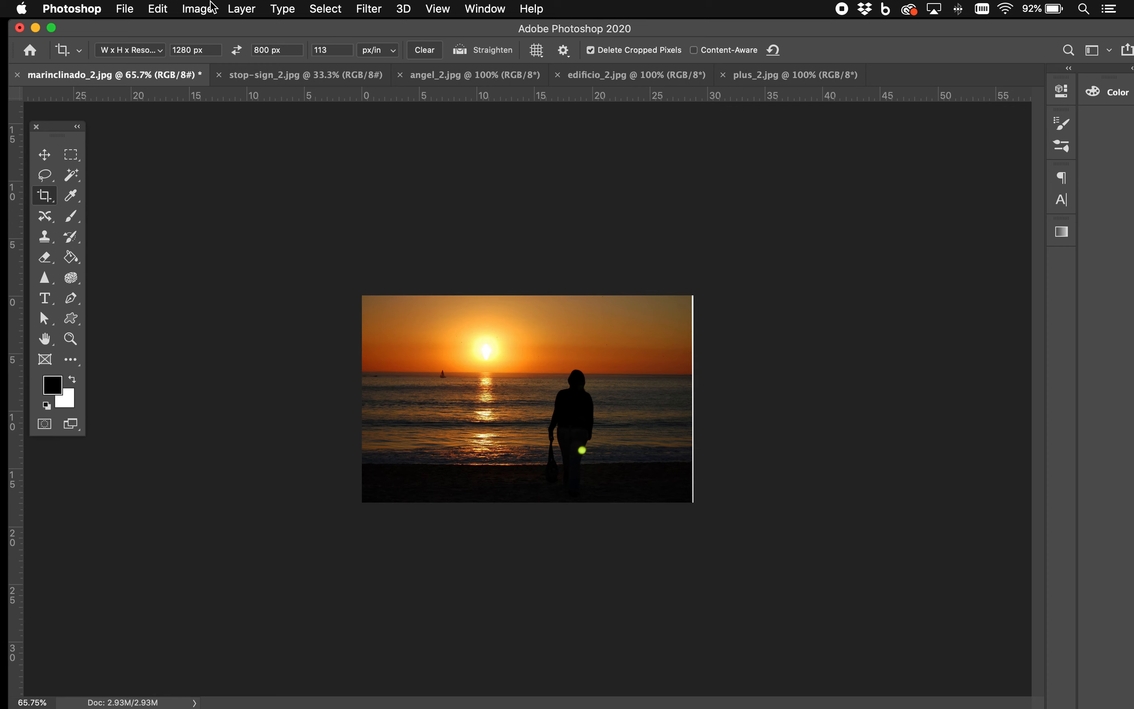
click(164, 55)
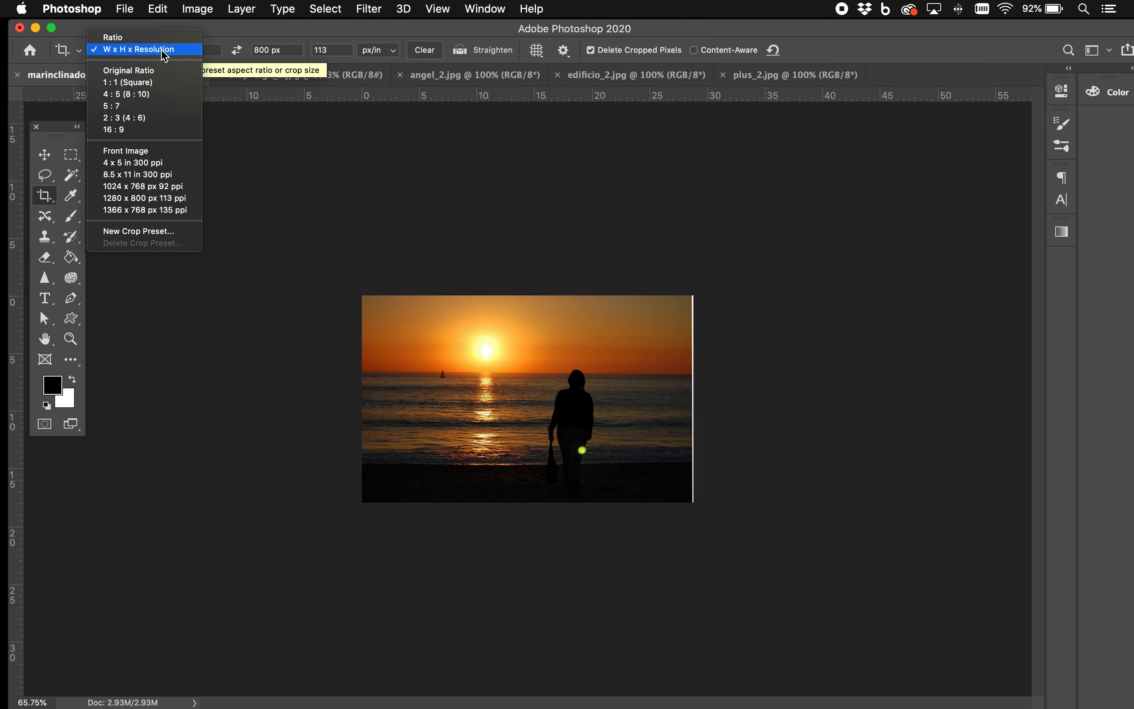
click(148, 37)
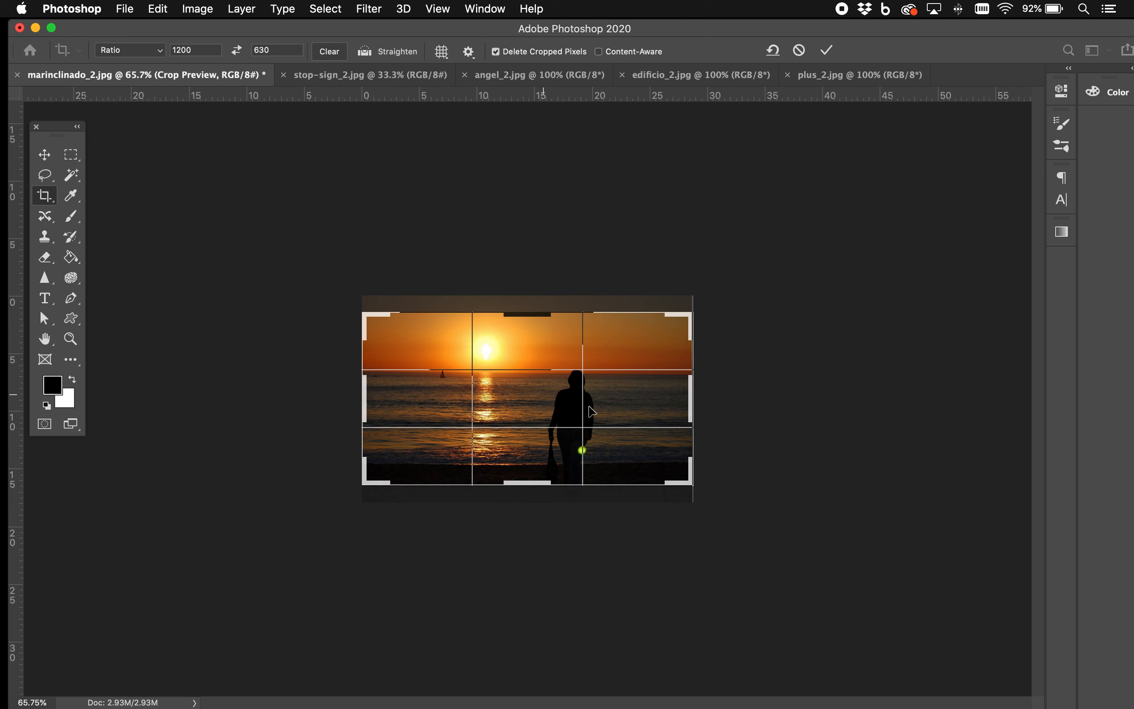
mouse_move(691, 402)
mouse_down()
mouse_move(576, 398)
mouse_move(673, 394)
mouse_up()
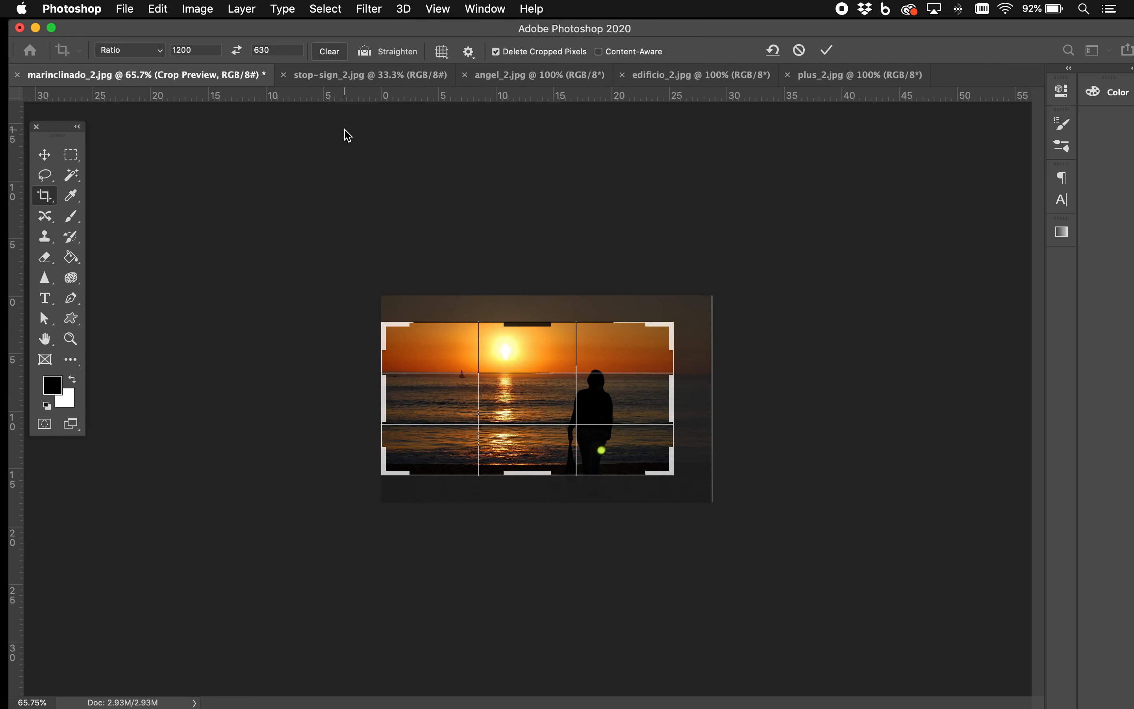
Step: Clear the ratio values, crop the photo freely to a narrow upright strip ending at the sun, and undo the crop
click(196, 49)
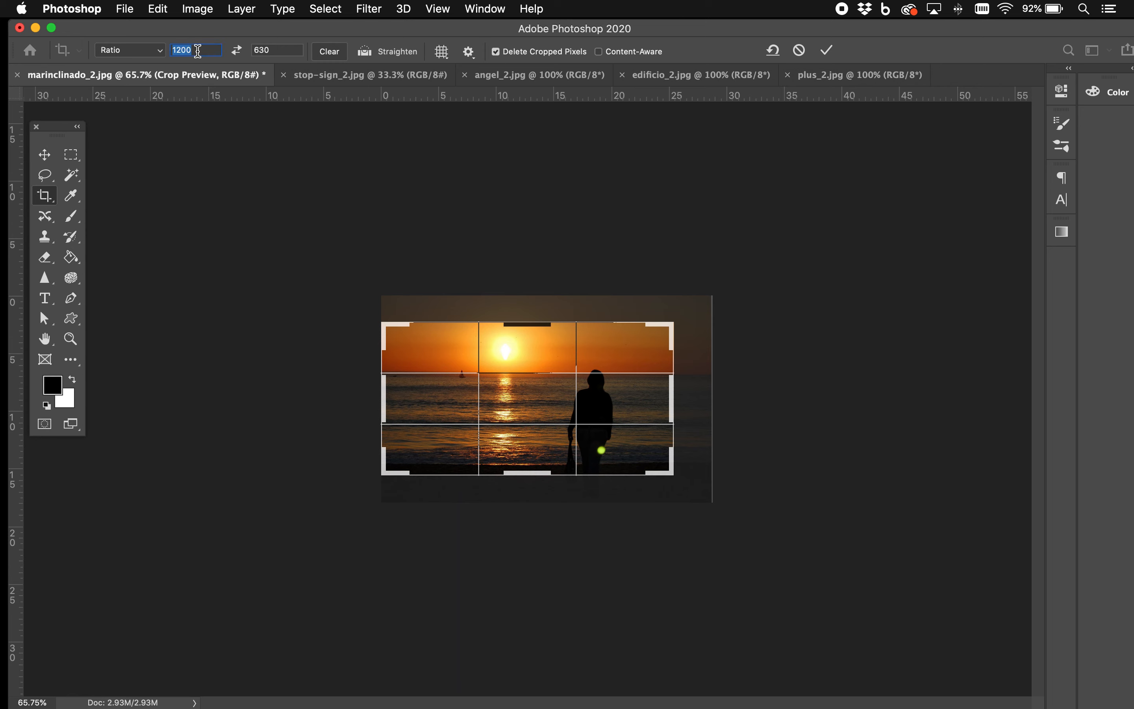
click(331, 53)
drag(671, 324, 630, 311)
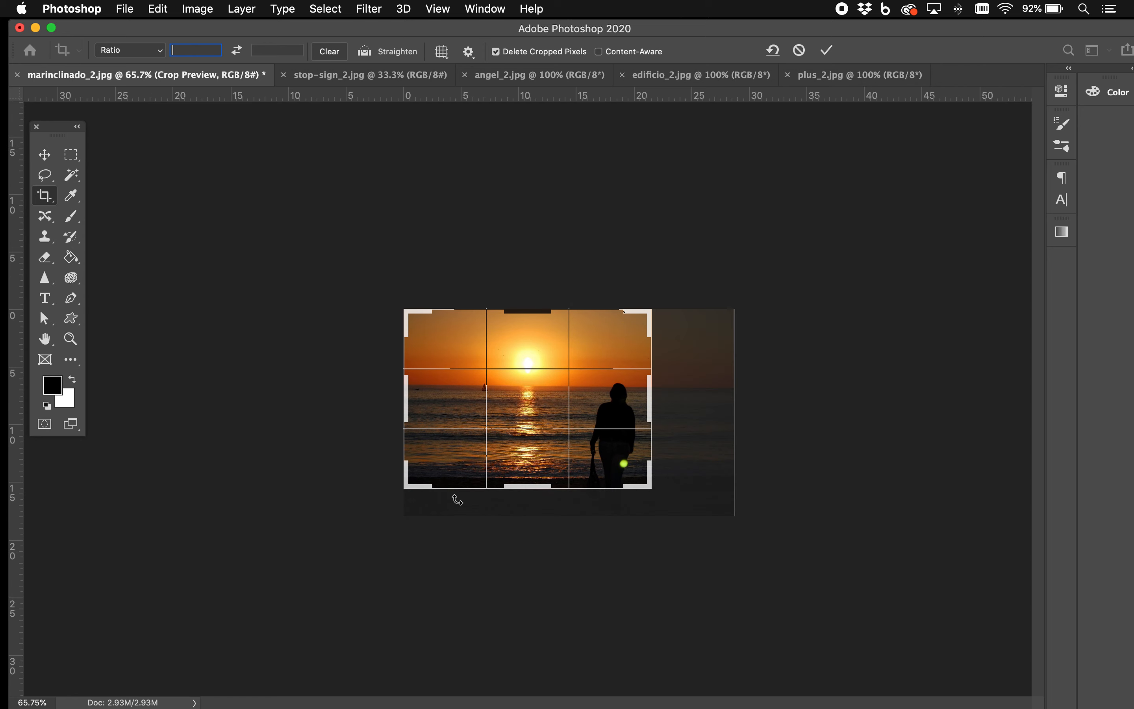
mouse_move(411, 487)
mouse_down()
mouse_move(480, 497)
mouse_move(398, 497)
mouse_move(408, 497)
mouse_up()
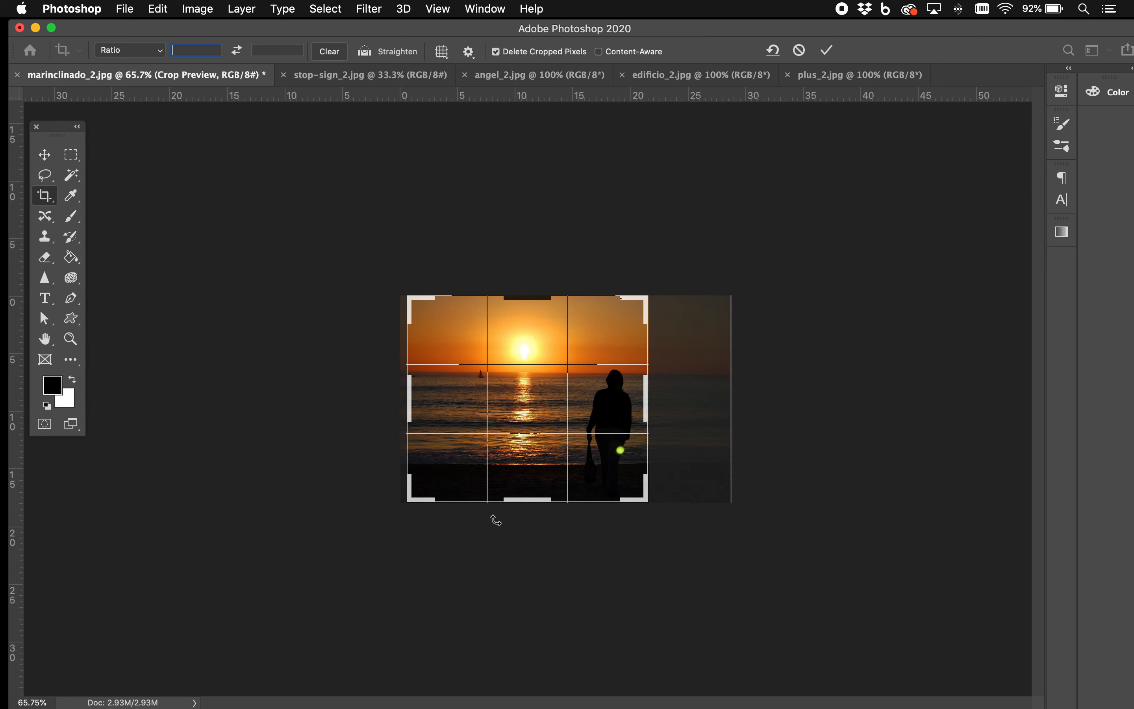
drag(644, 500, 592, 503)
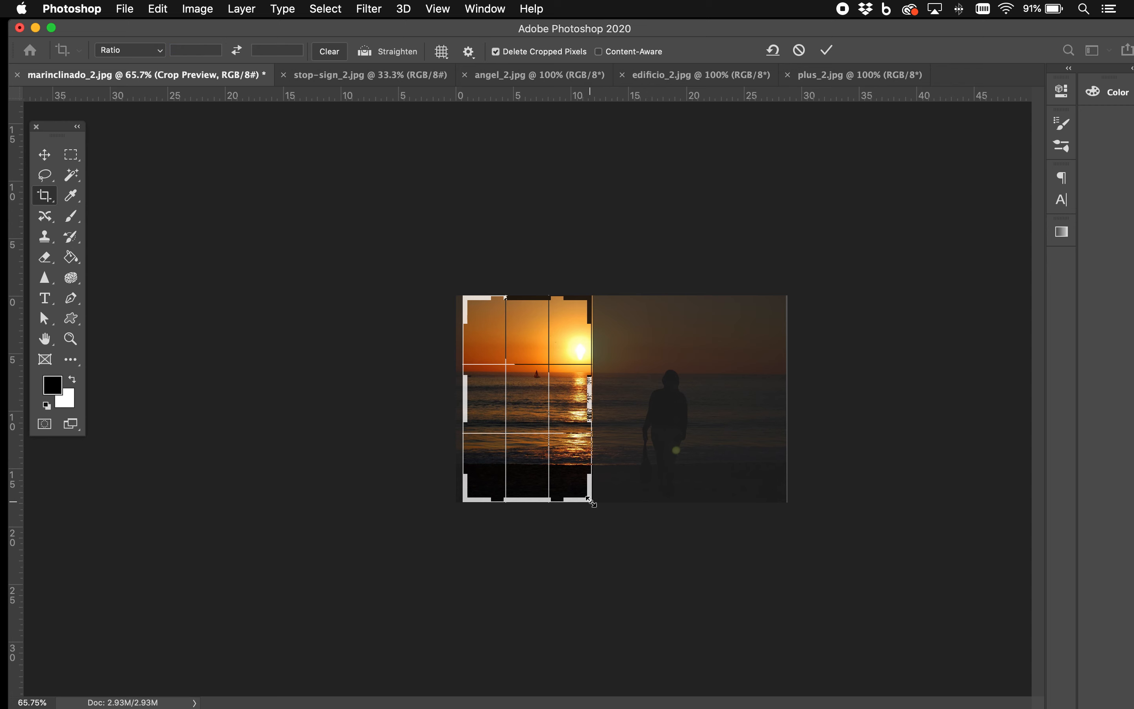
key(Return)
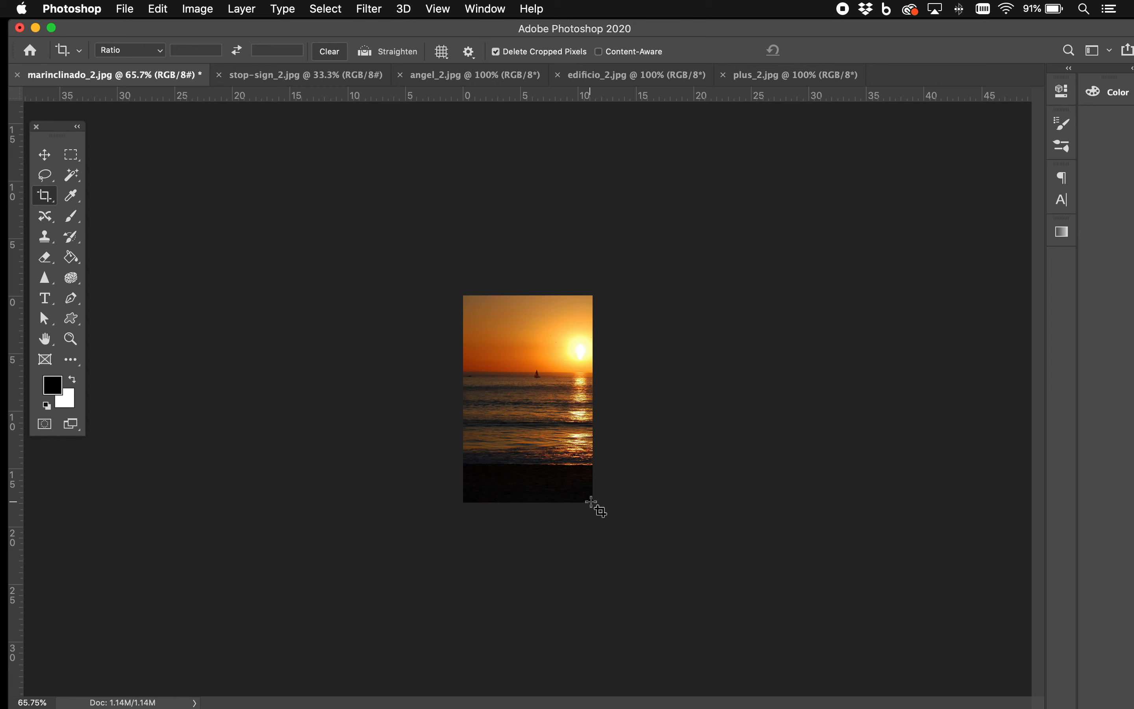
key(super+z)
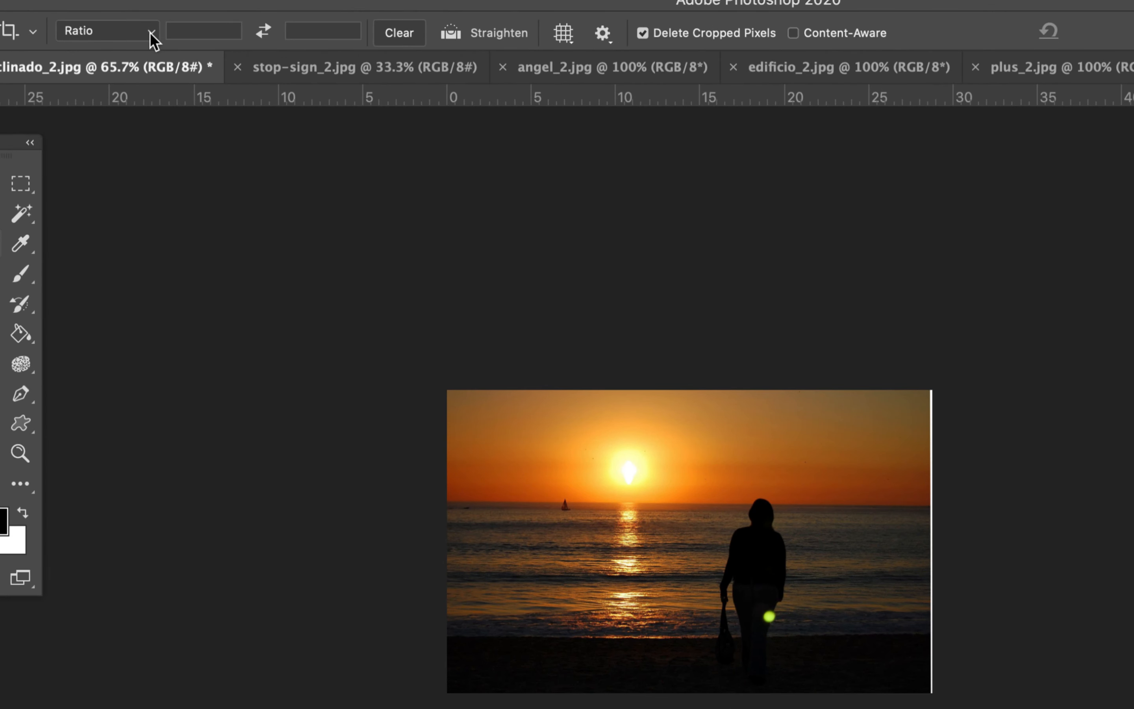
Step: Switch the crop to W x H x Resolution with a width of 7 in and a height of 5 in
click(150, 34)
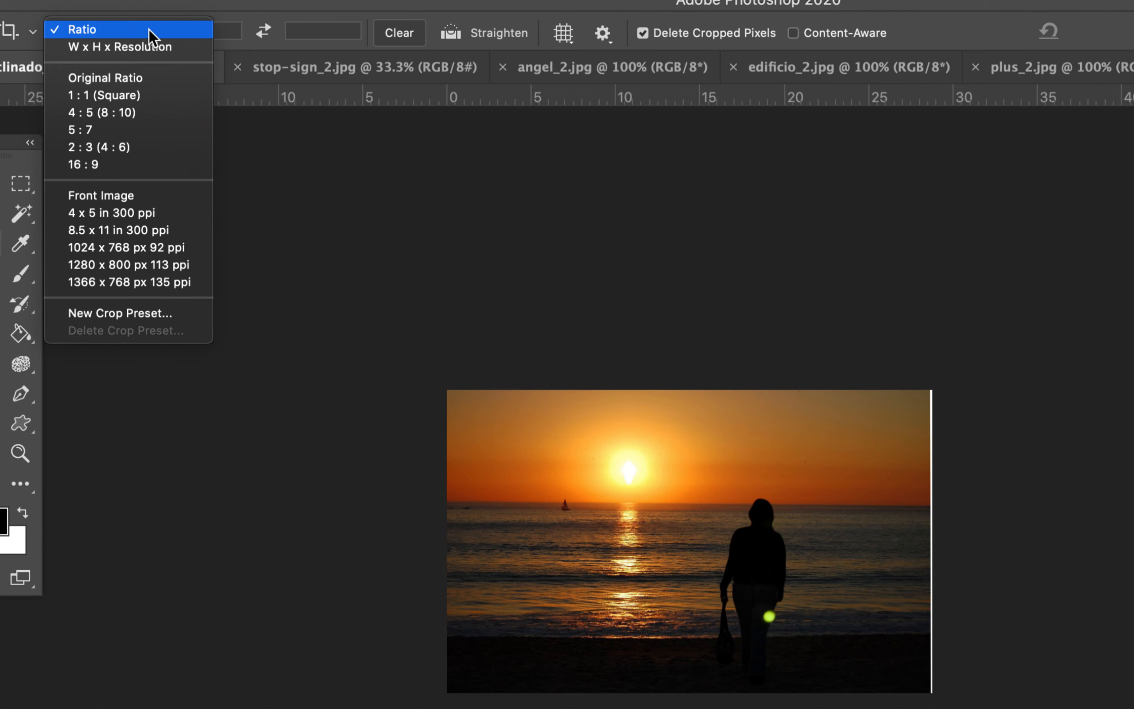
click(141, 47)
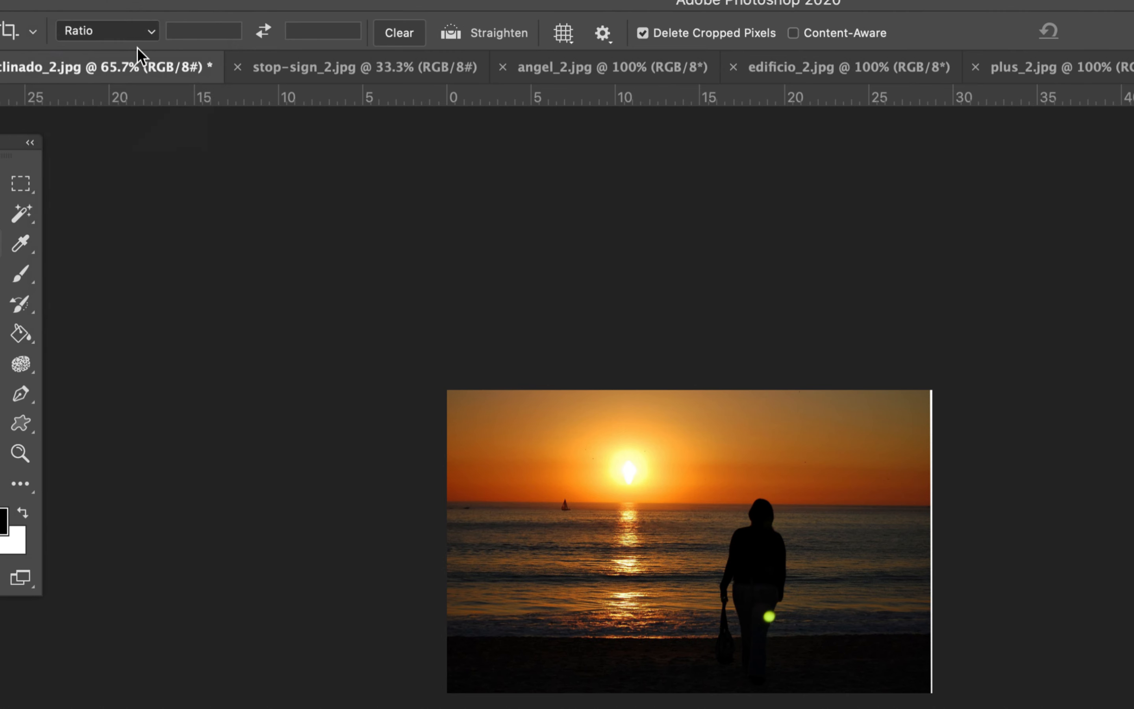
double_click(219, 31)
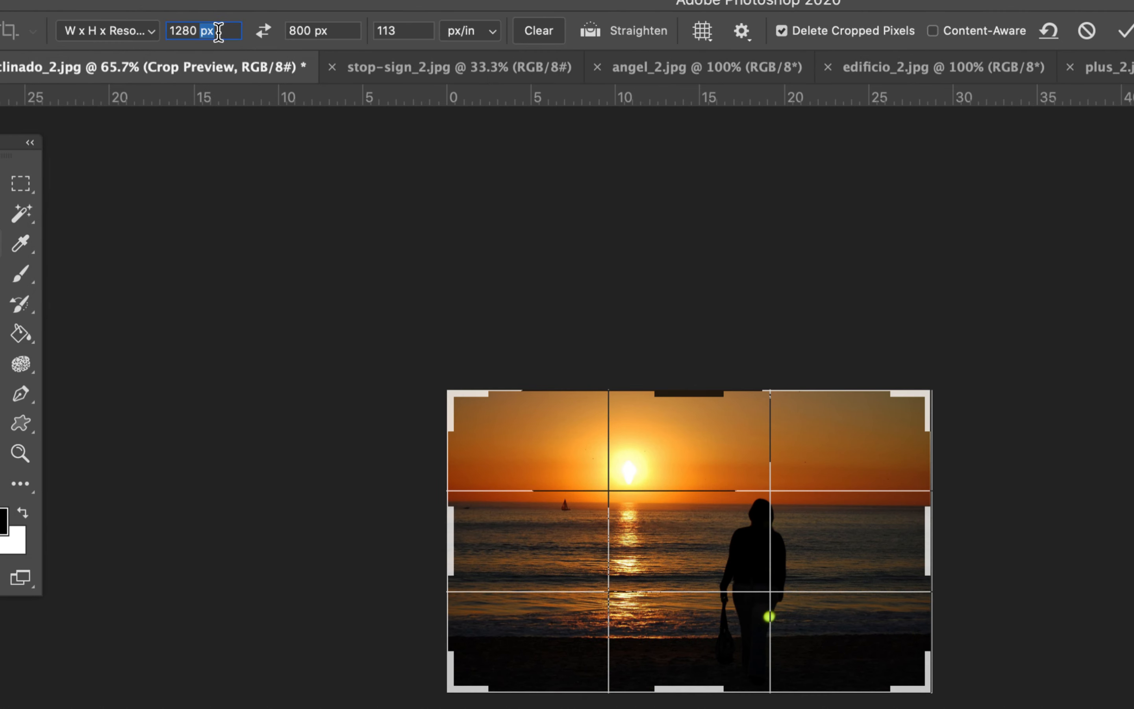
key(BackSpace)
key(BackSpace)
key(BackSpace)
key(BackSpace)
key(BackSpace)
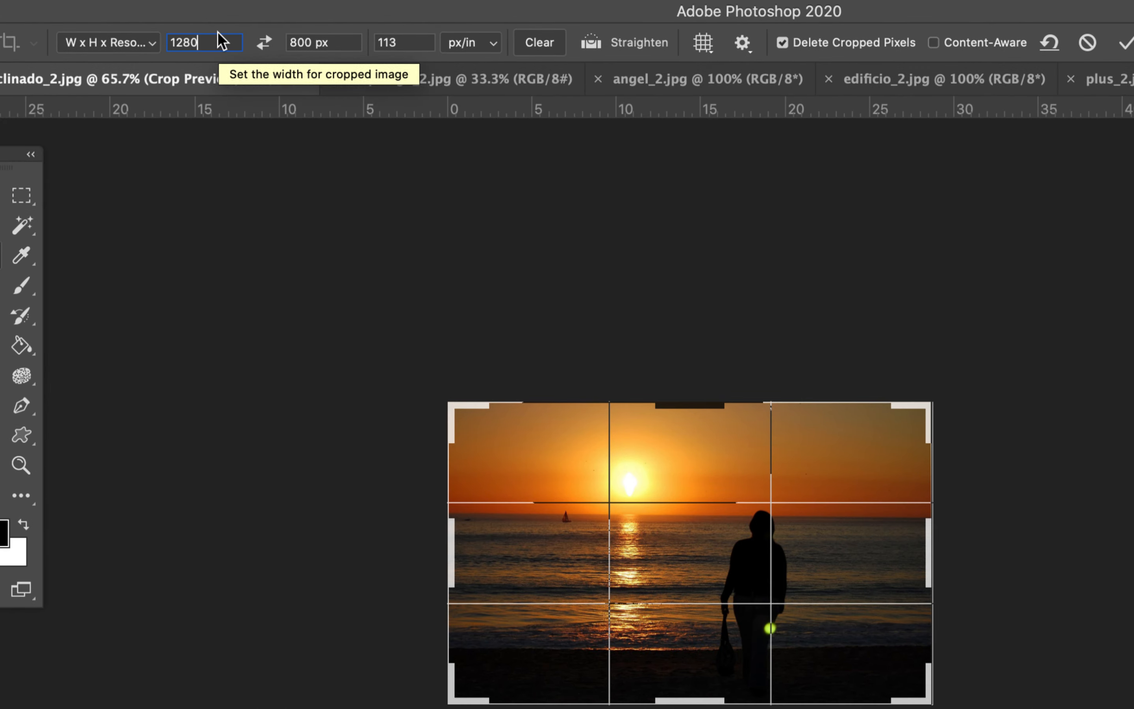
key(BackSpace)
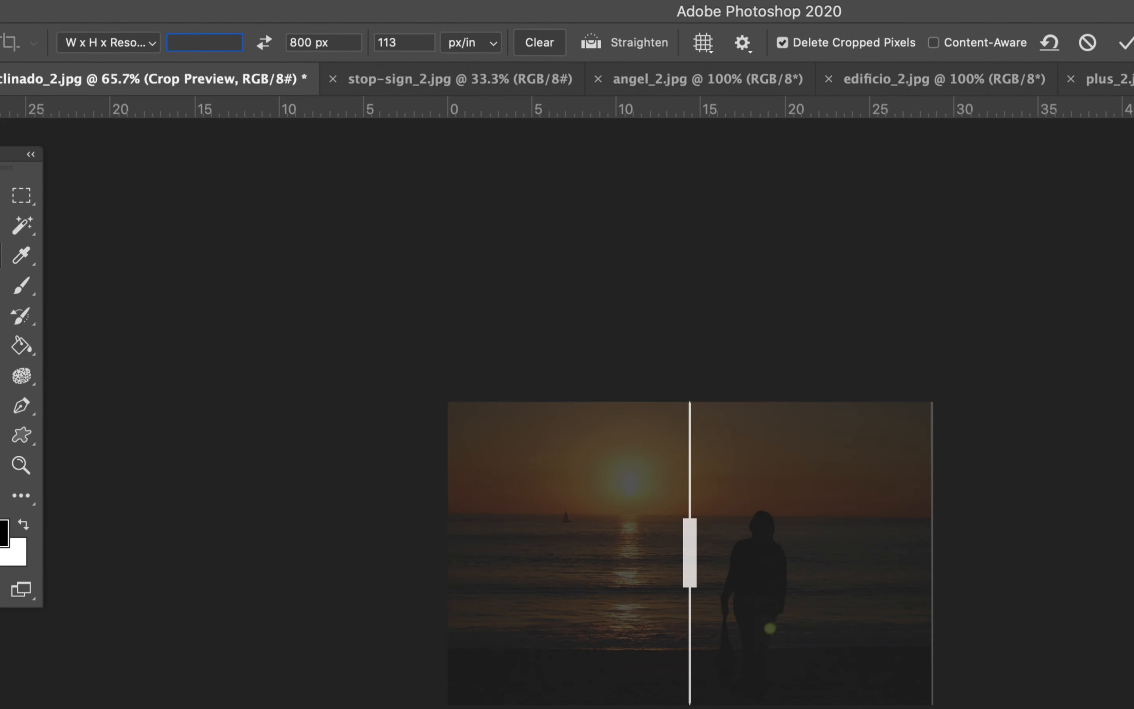
text(7 in)
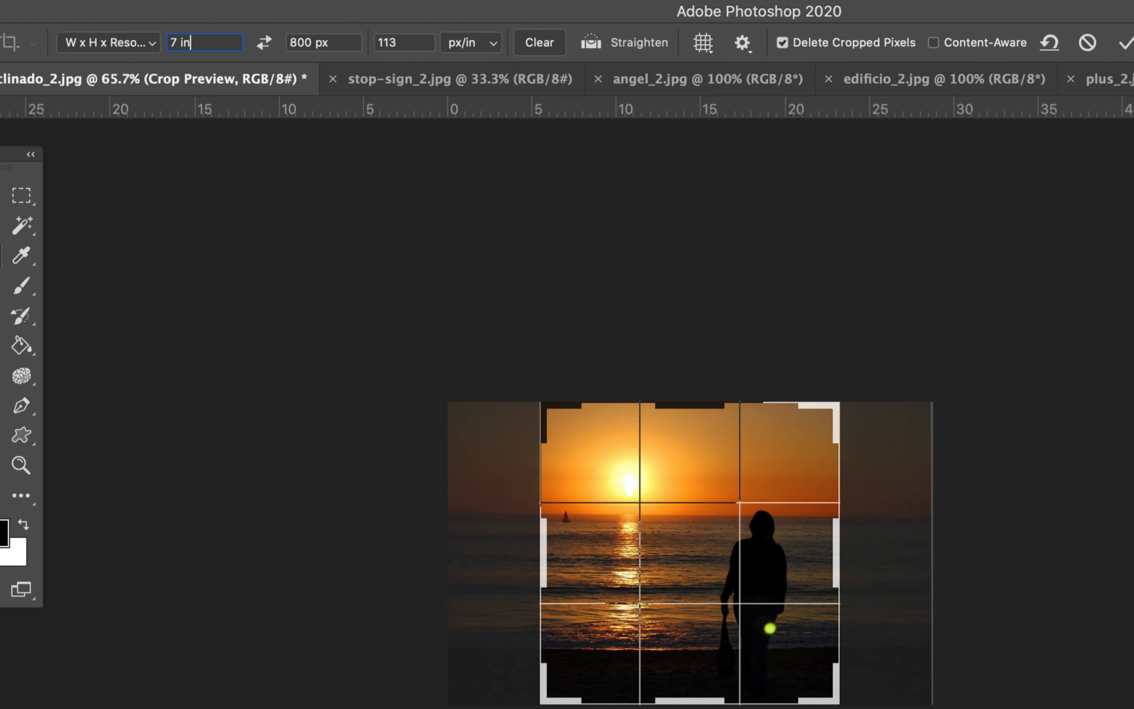
key(Tab)
text(5 in)
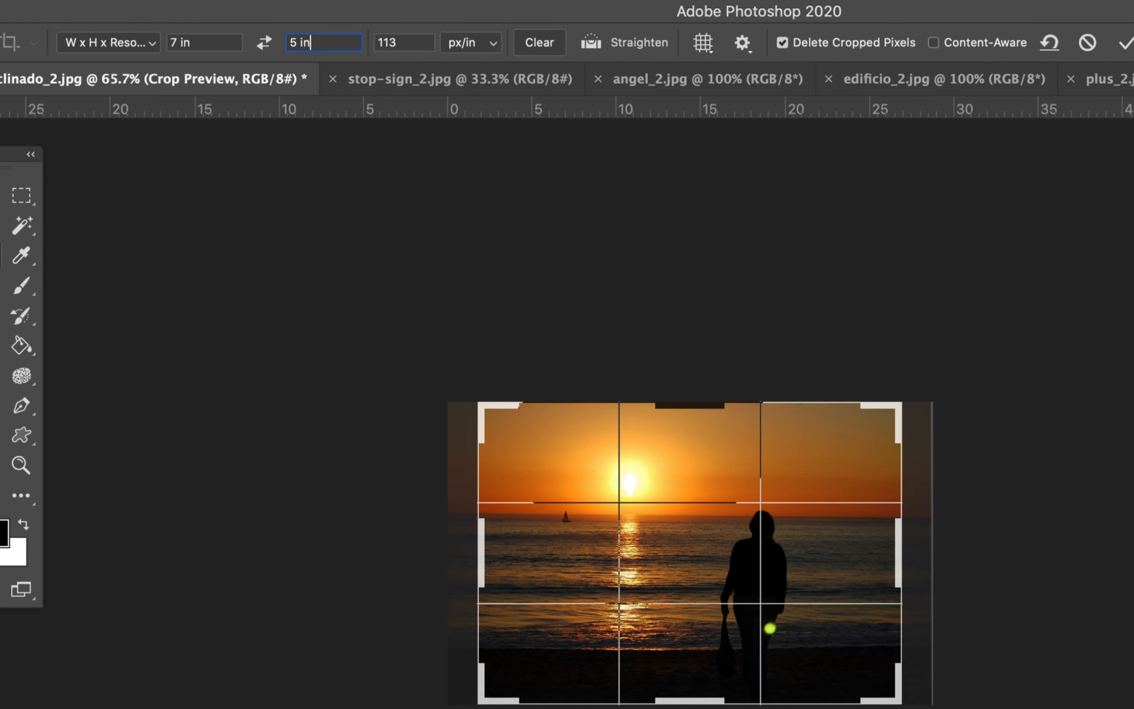
key(Tab)
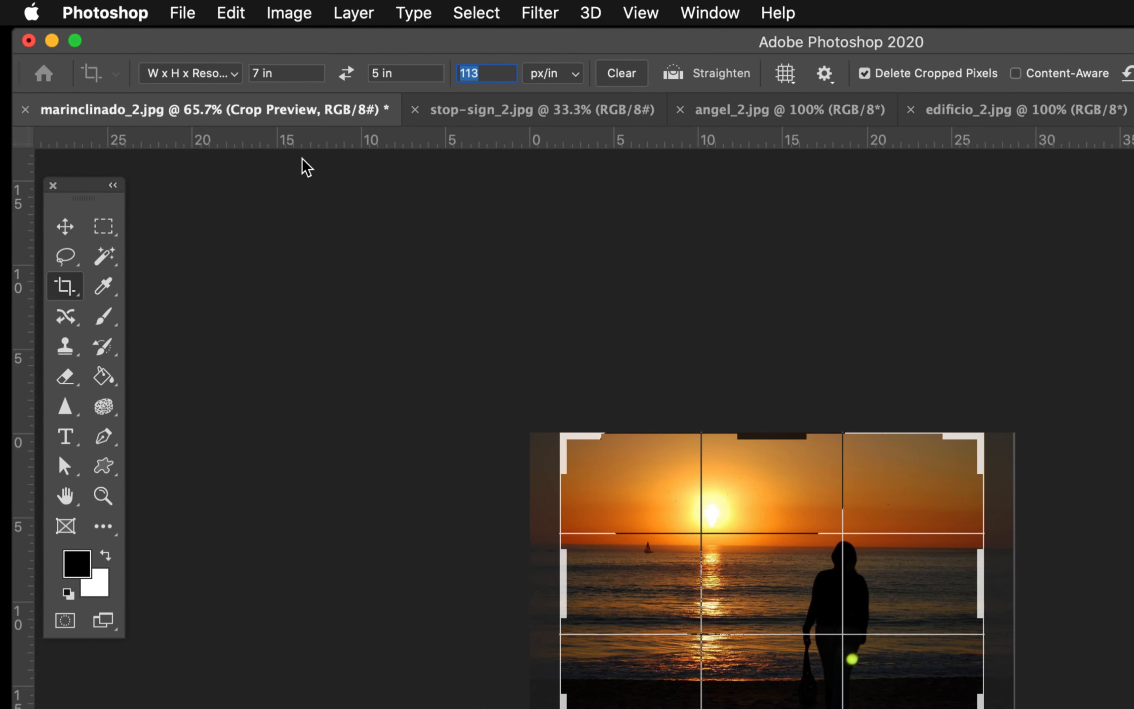
Step: Set the crop to Original Ratio and save it as a new crop preset named with a person's first name
click(234, 74)
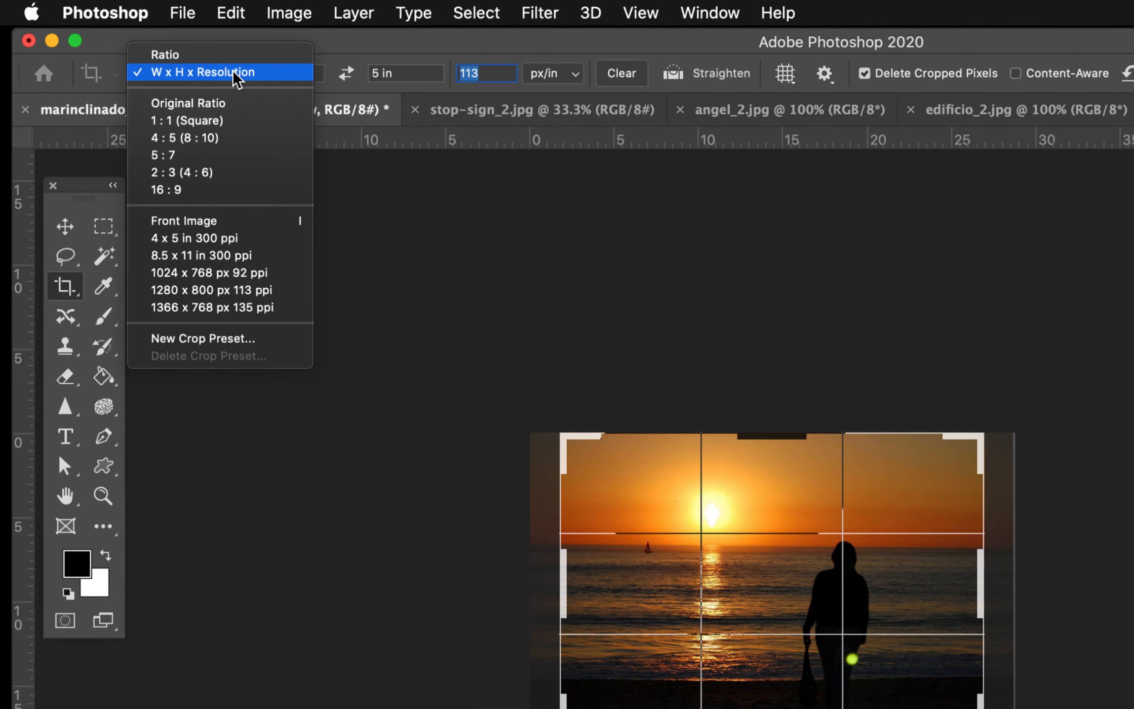
click(230, 103)
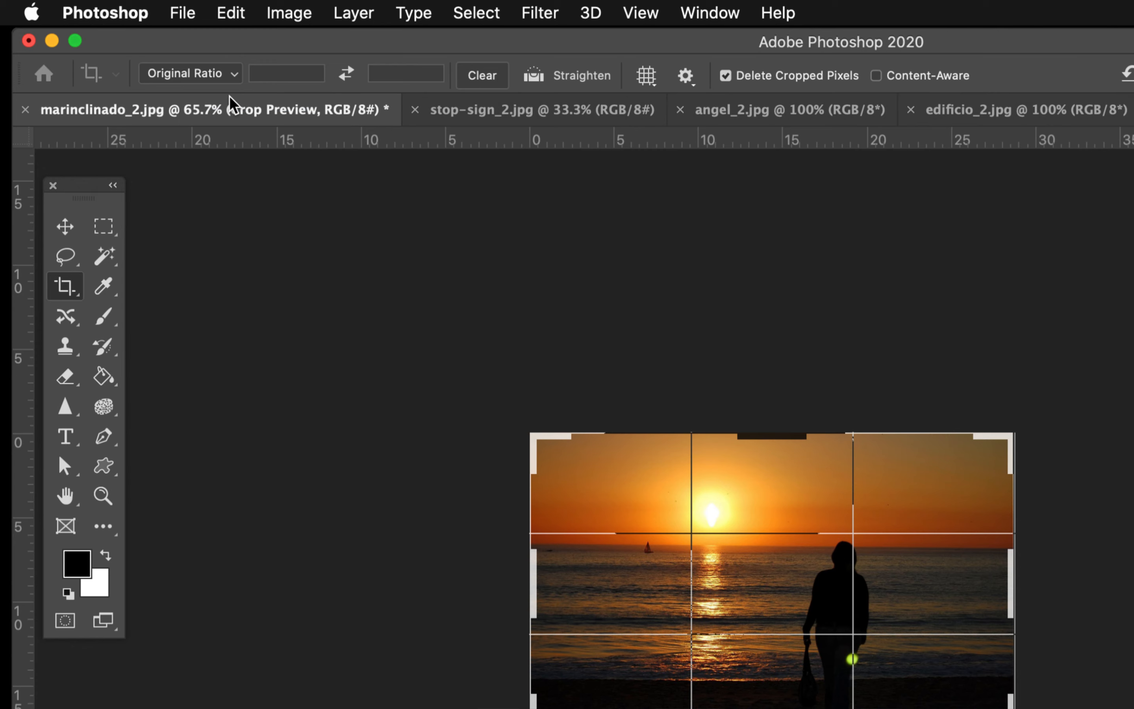
click(234, 74)
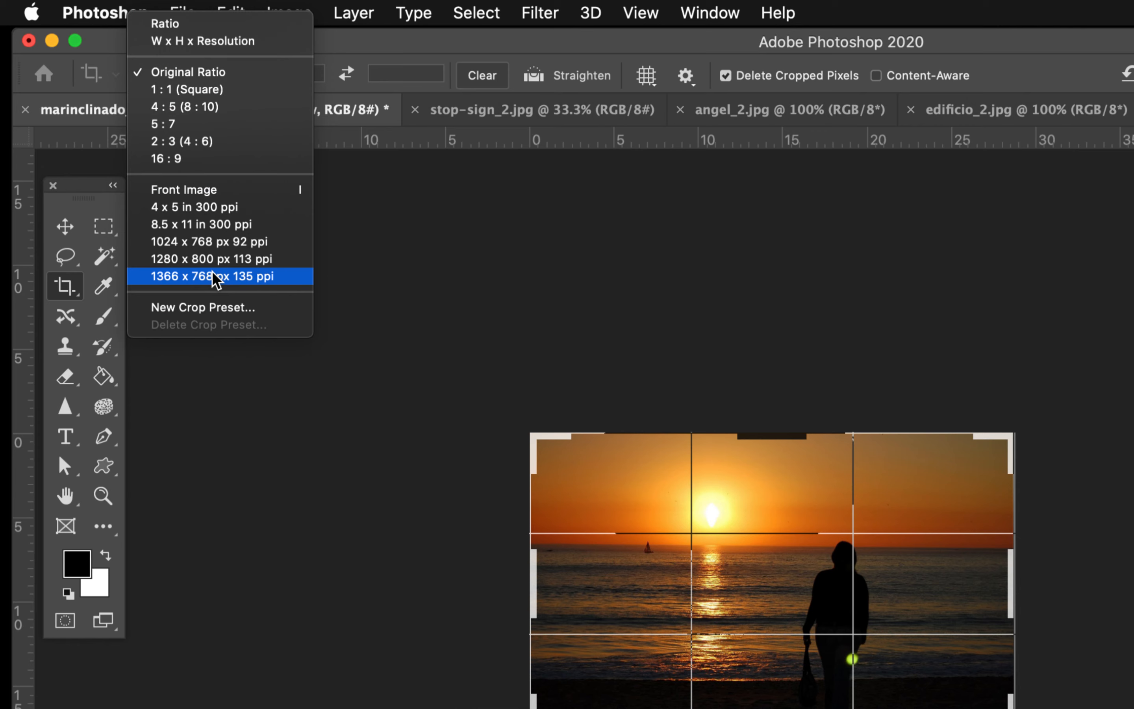
click(208, 307)
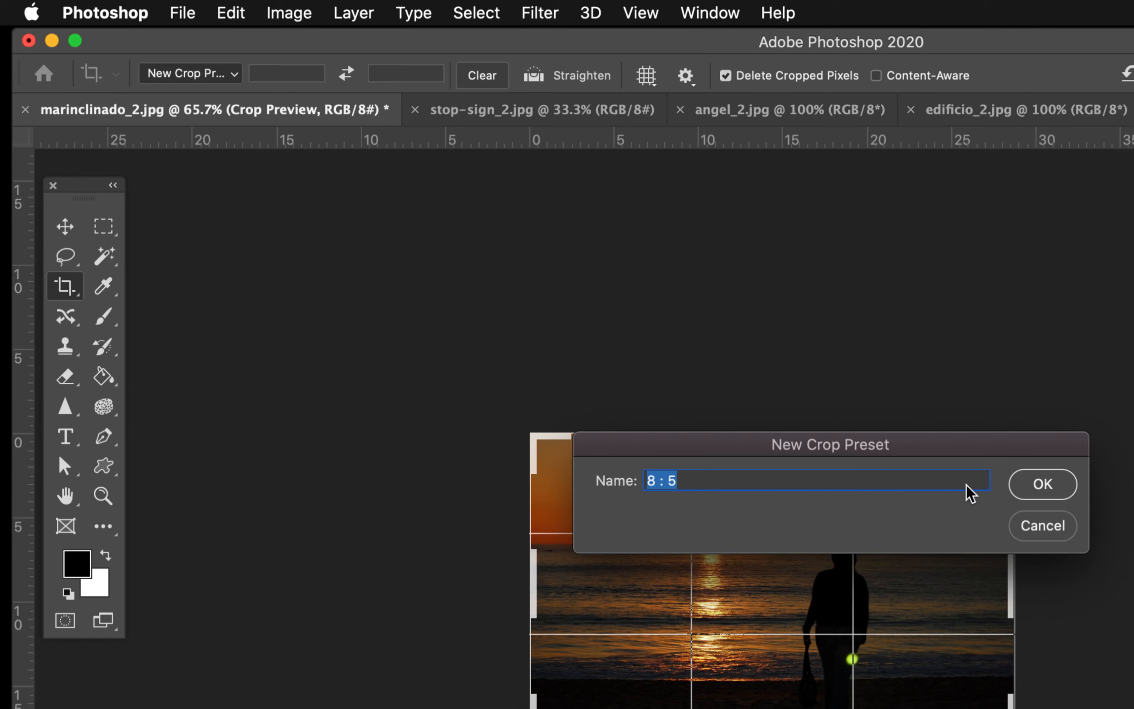
drag(861, 449, 765, 314)
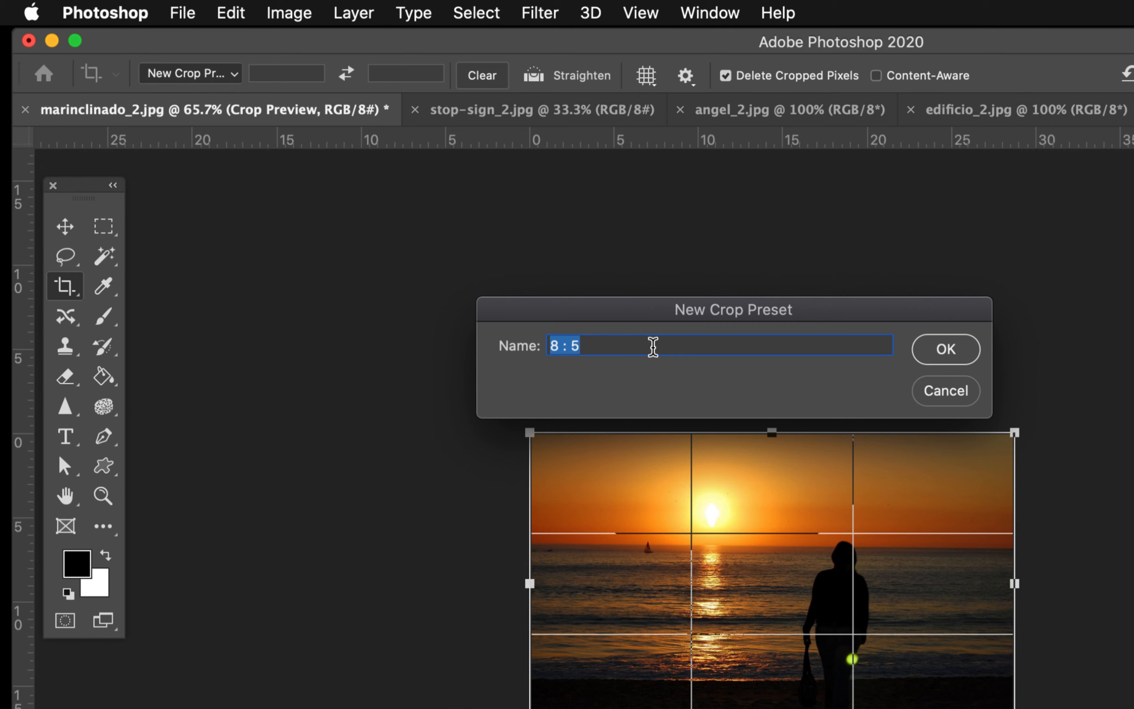
text(Brenda)
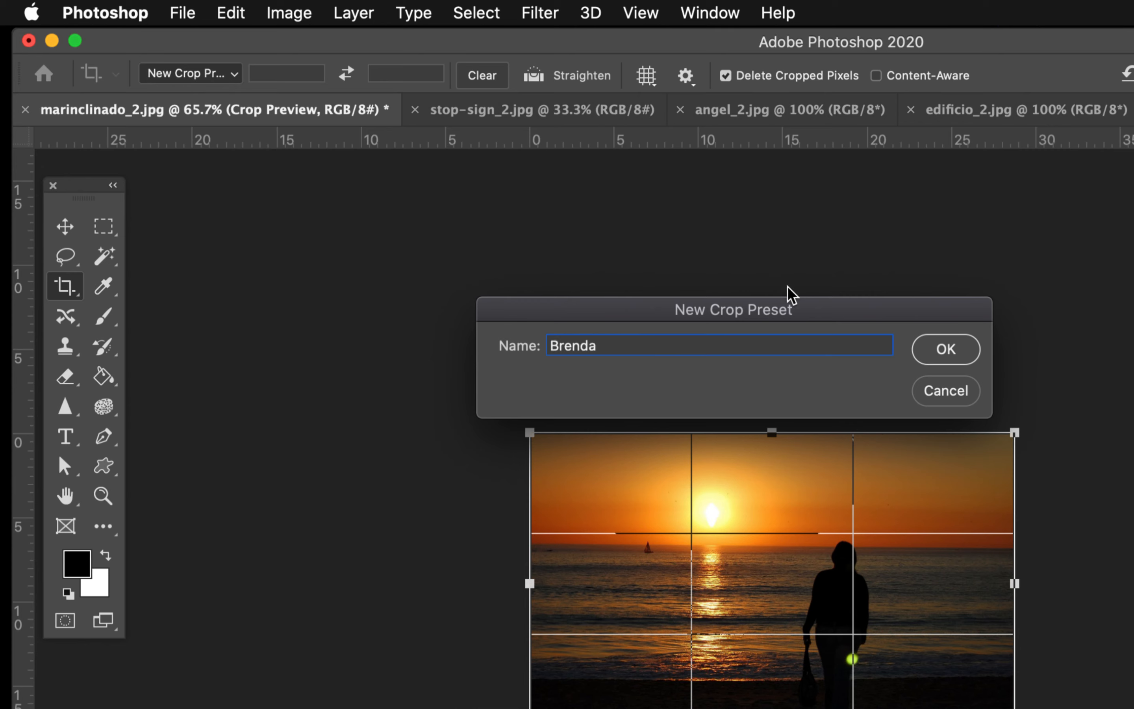
click(945, 350)
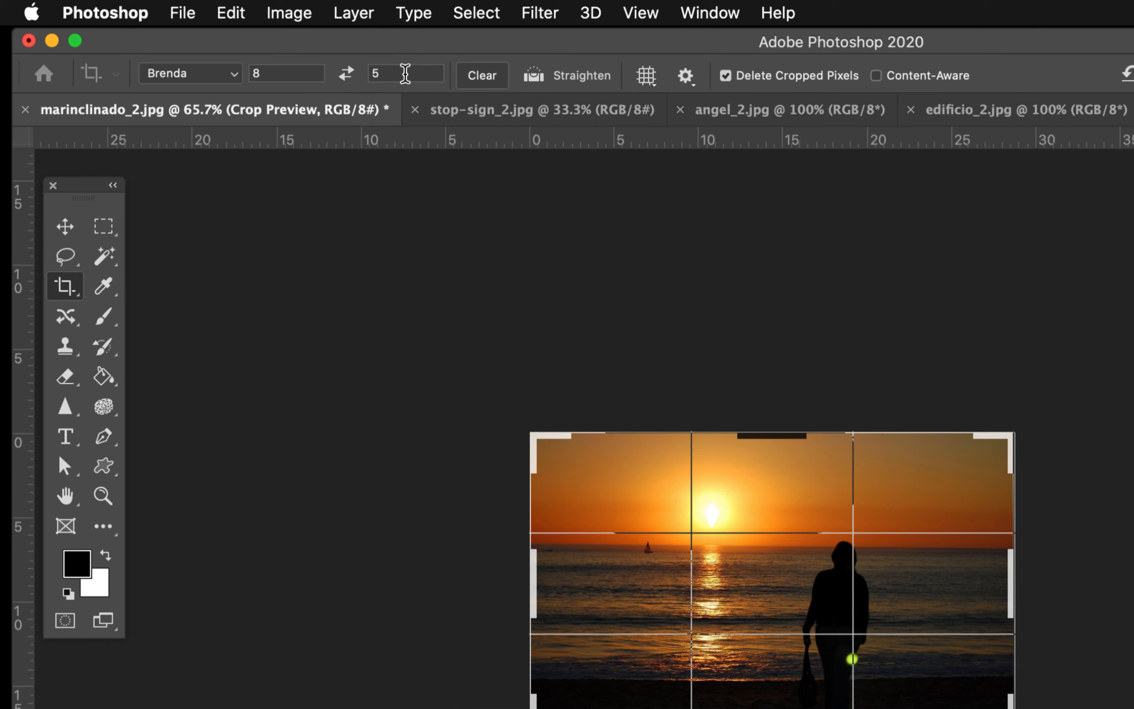
click(236, 82)
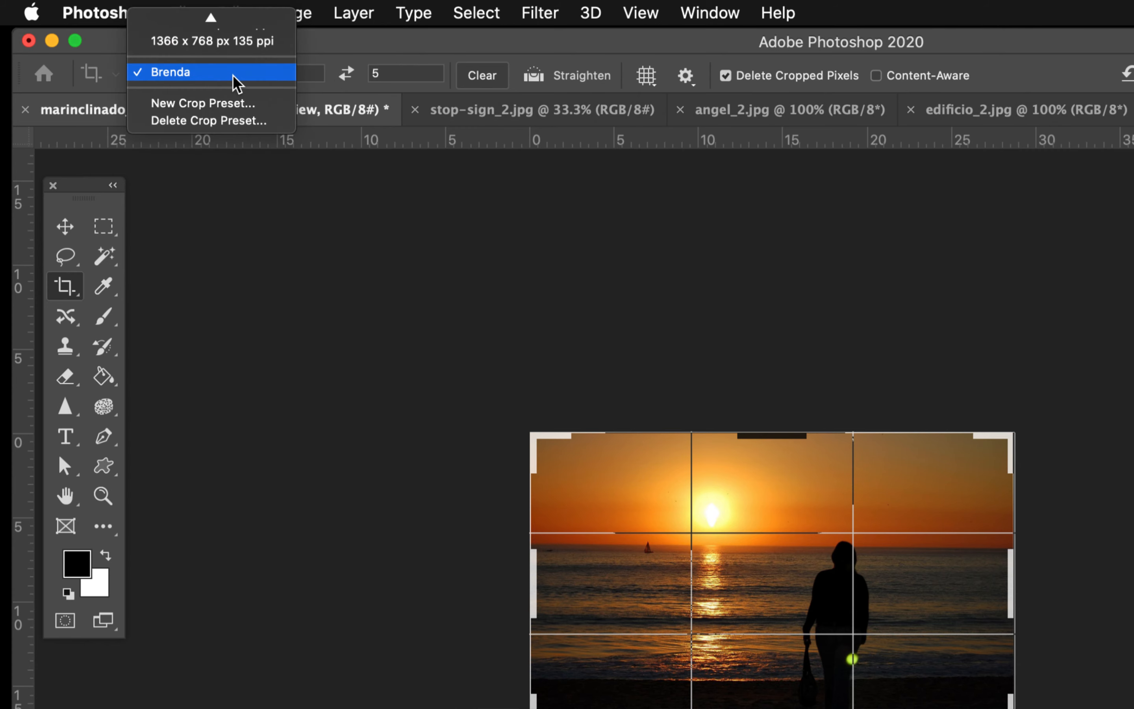
mouse_move(220, 18)
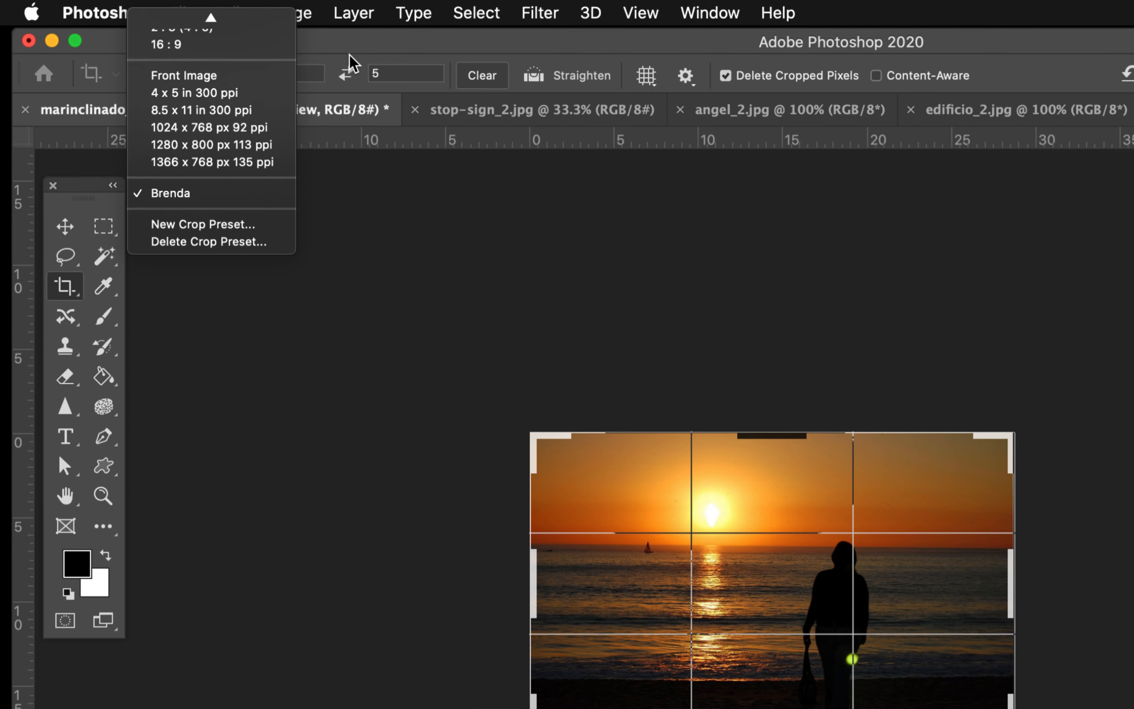
click(356, 37)
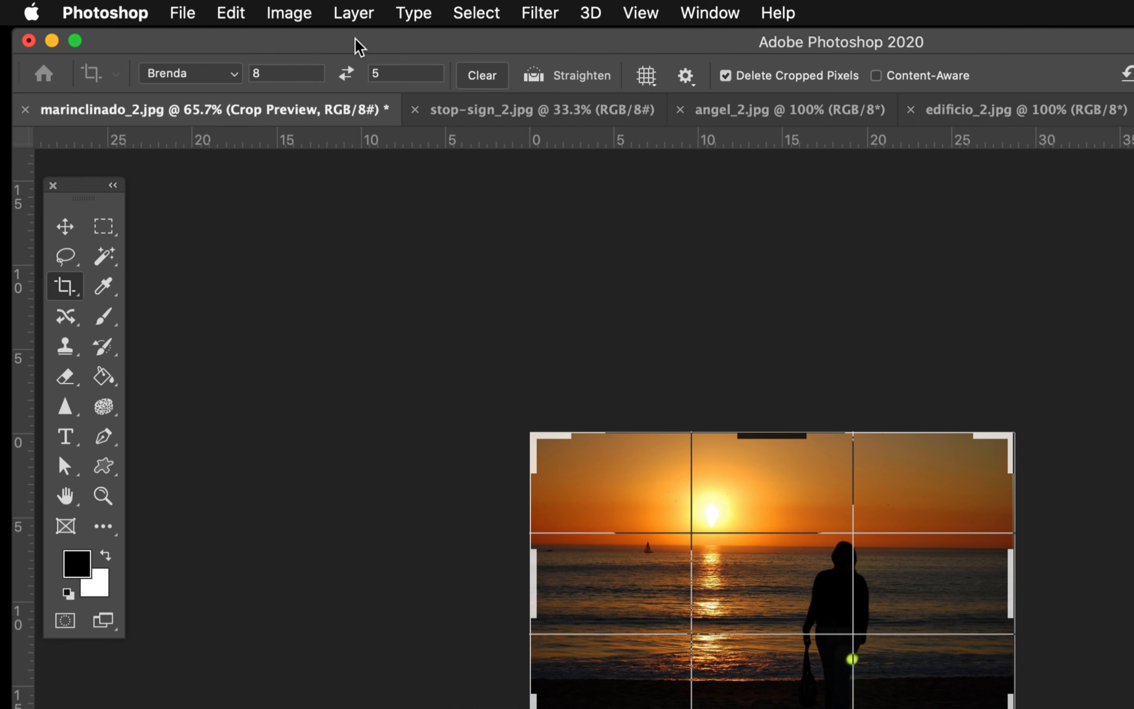
Step: Set the crop ratio to 1080 by 1080 for a square frame
click(277, 73)
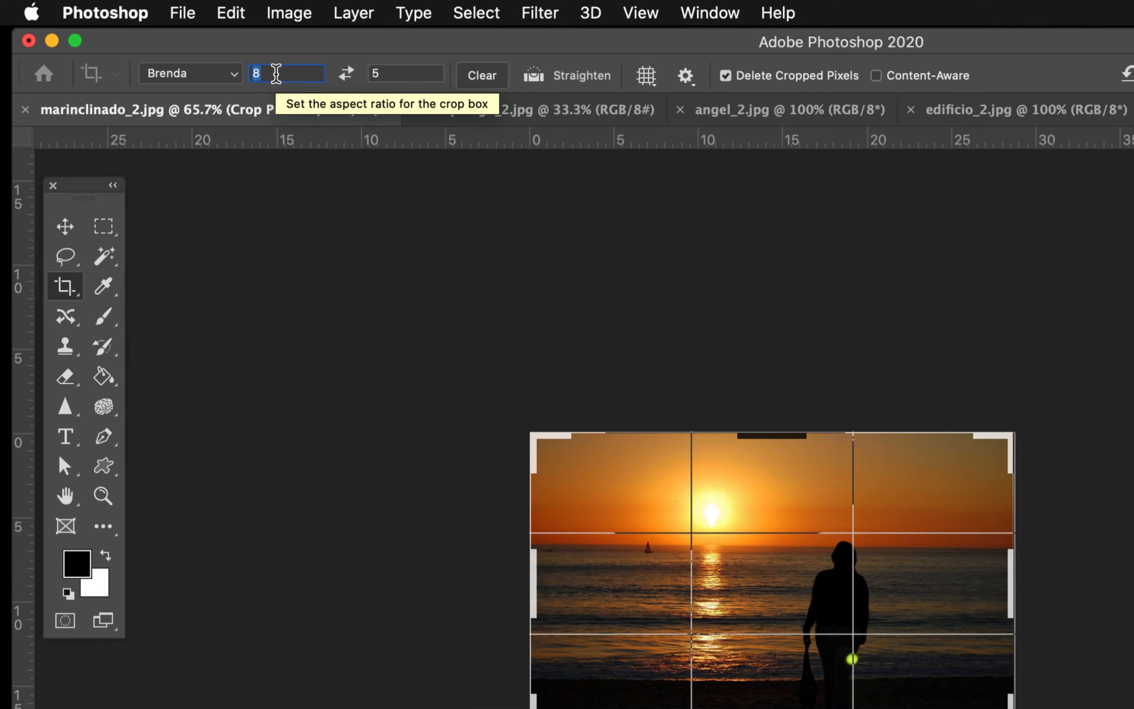
text(1080)
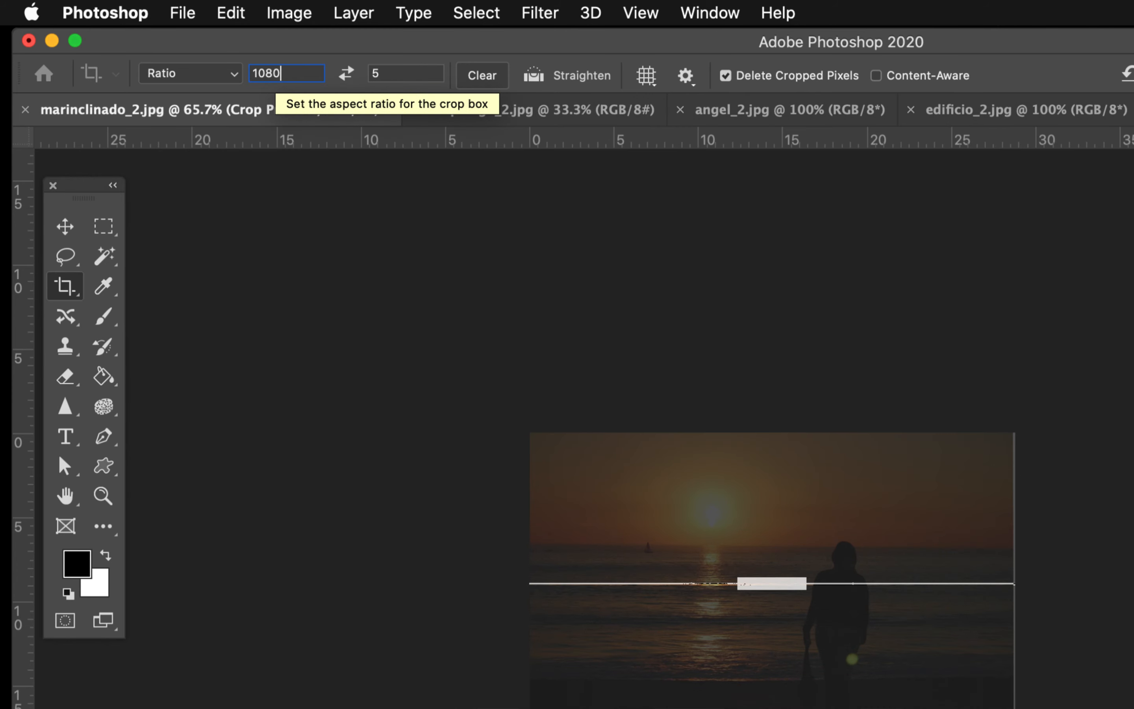
key(Tab)
text(1080)
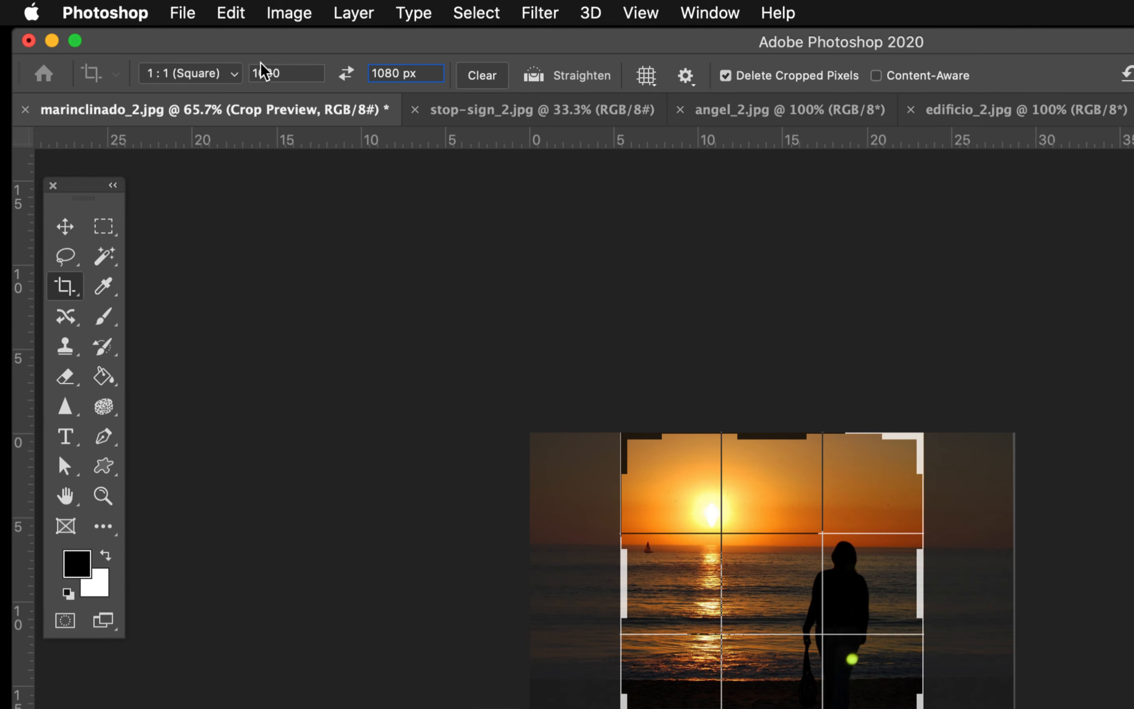
click(293, 71)
click(293, 70)
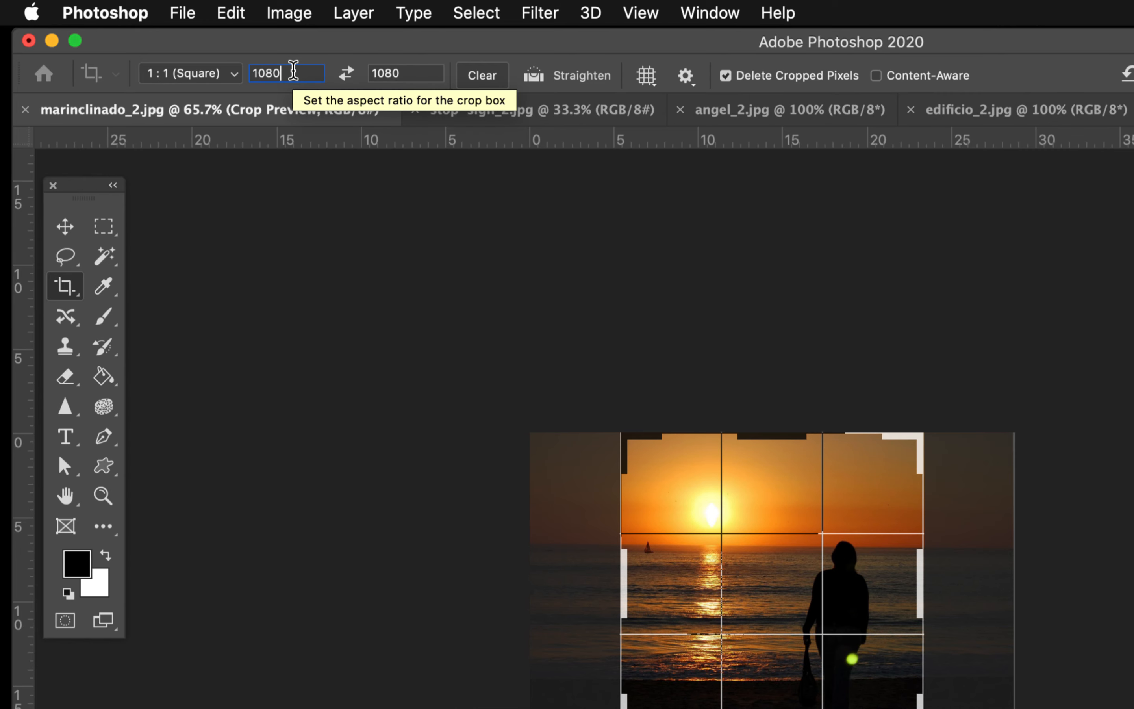
text(px)
Step: Save the current square crop ratio as a new crop preset named instagram
click(234, 73)
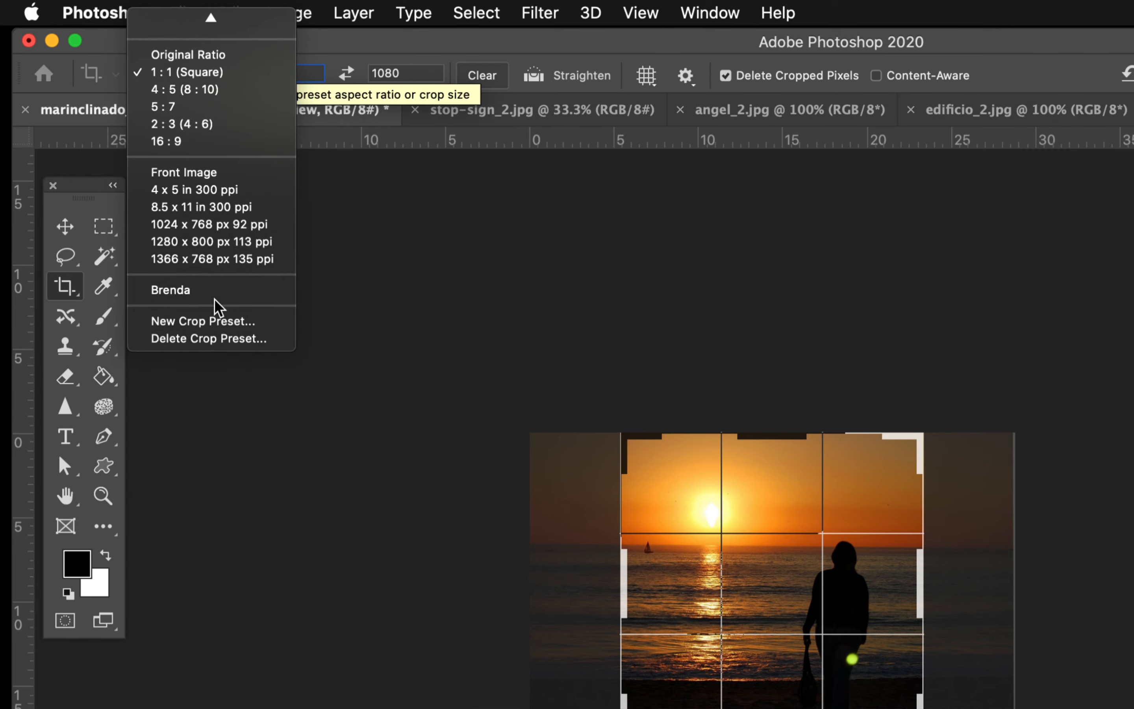
click(216, 323)
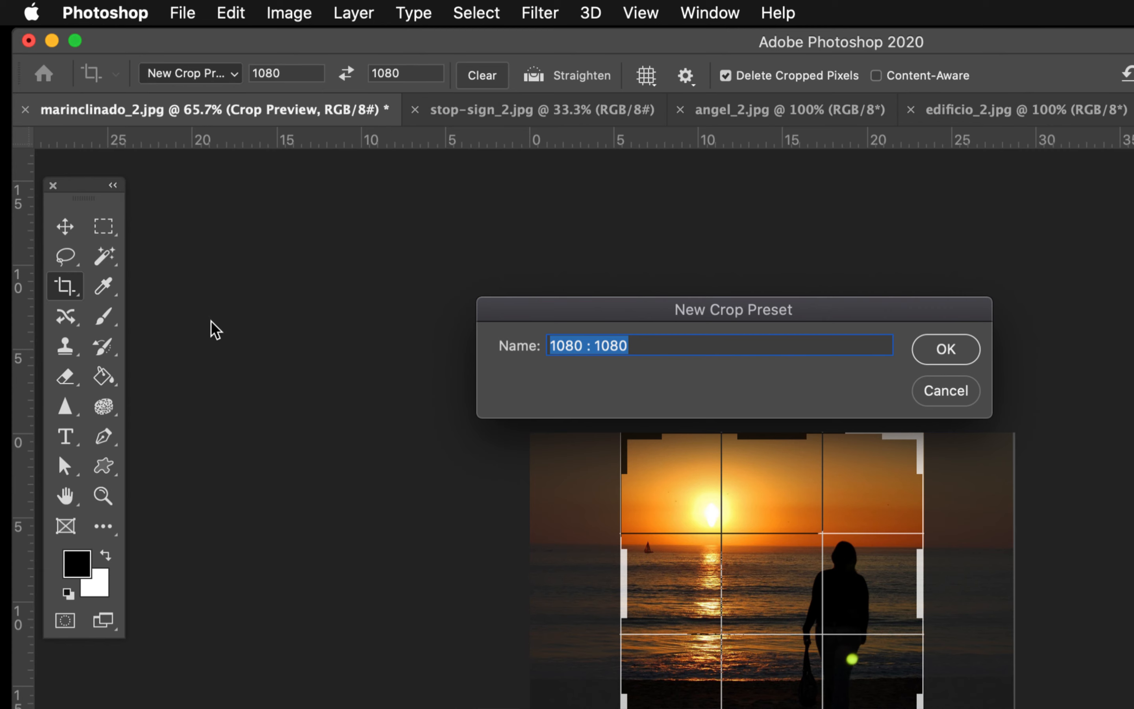
text(ins)
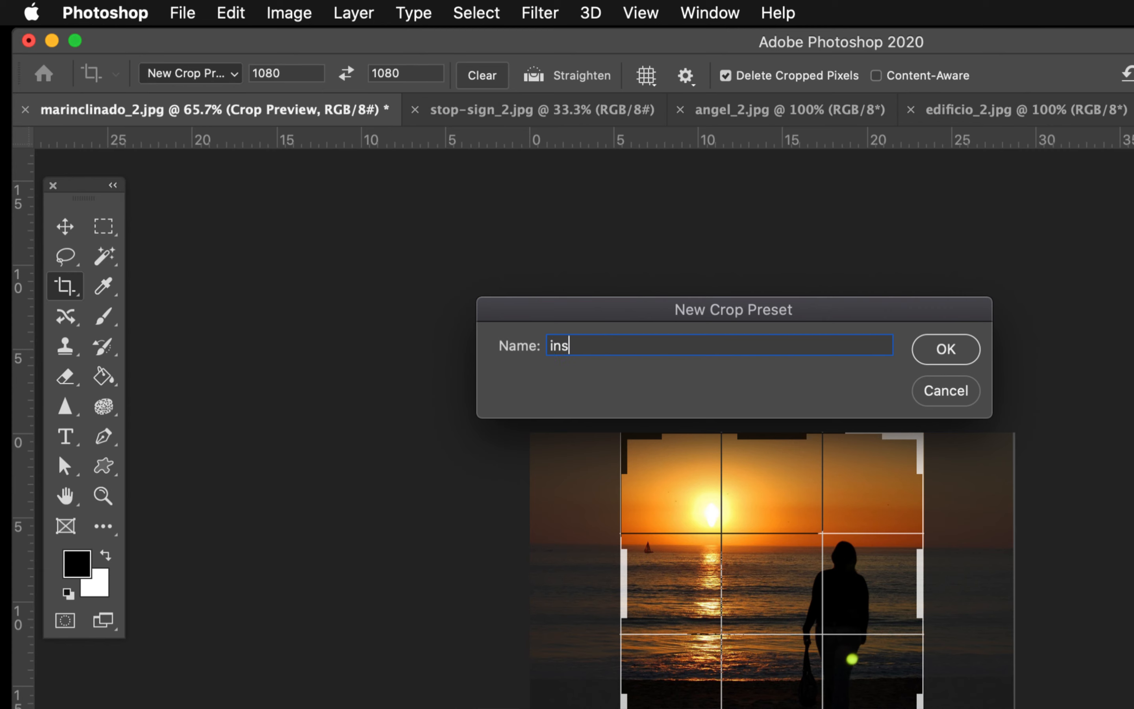
text(tagram)
key(Return)
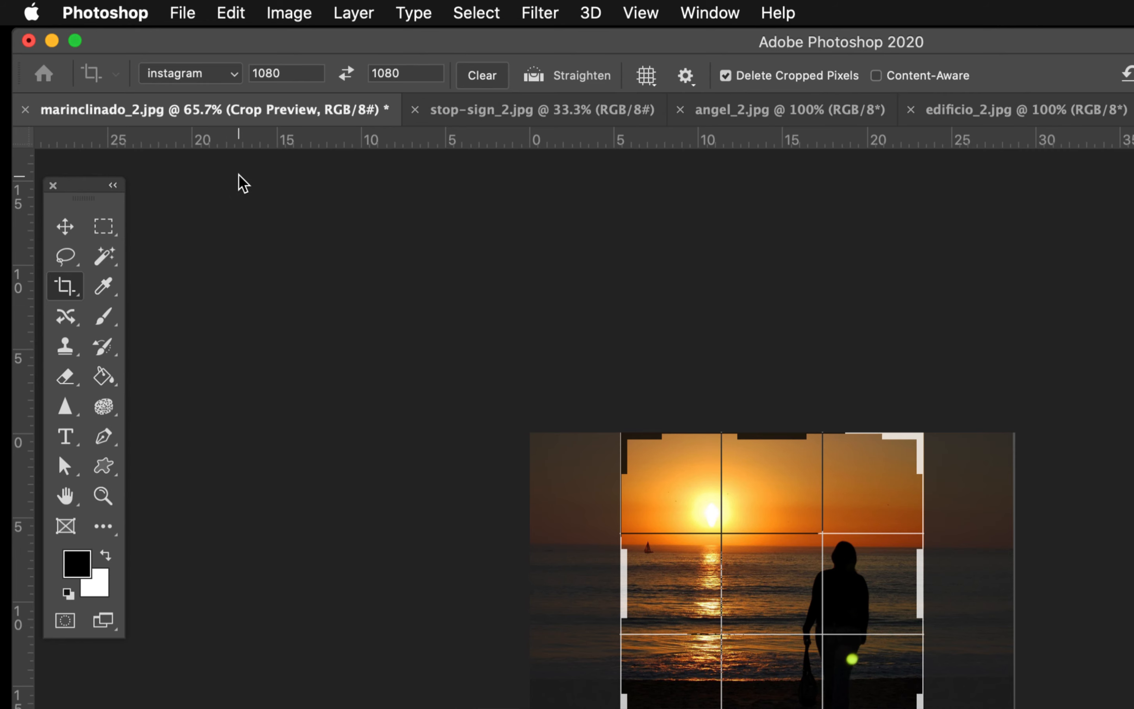
click(236, 74)
click(240, 74)
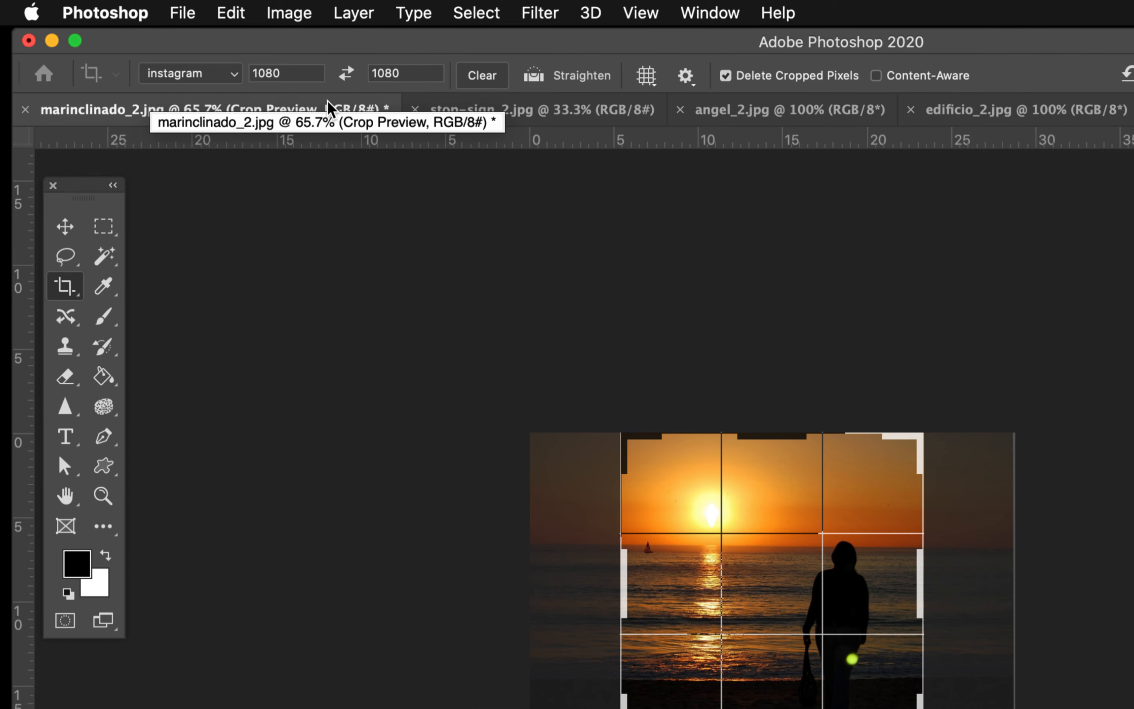
Step: Set the crop ratio to 1200 by 630 and save it as a new crop preset named facebook
click(286, 73)
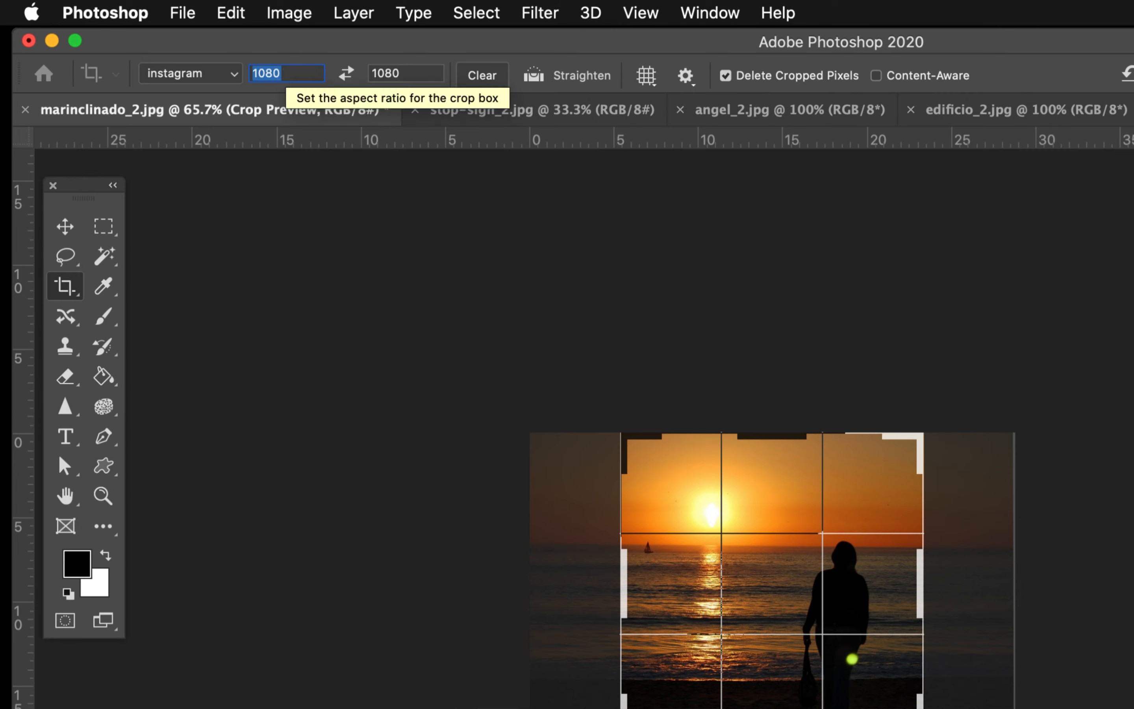
text(1200)
key(Tab)
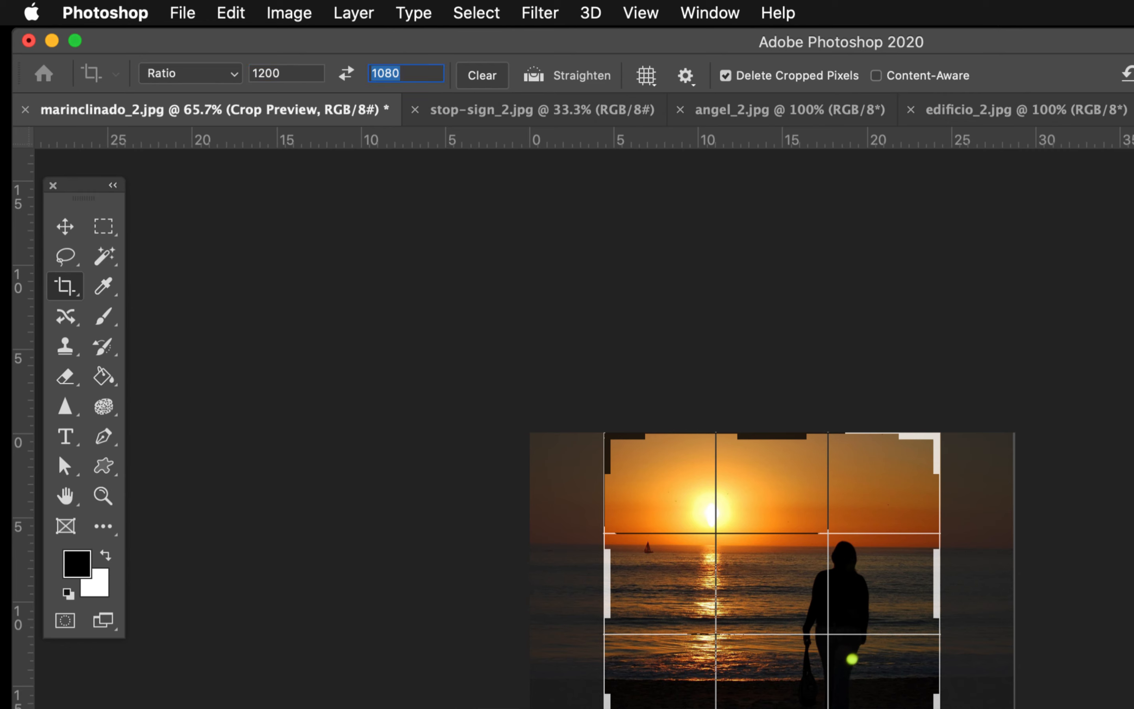
text(630)
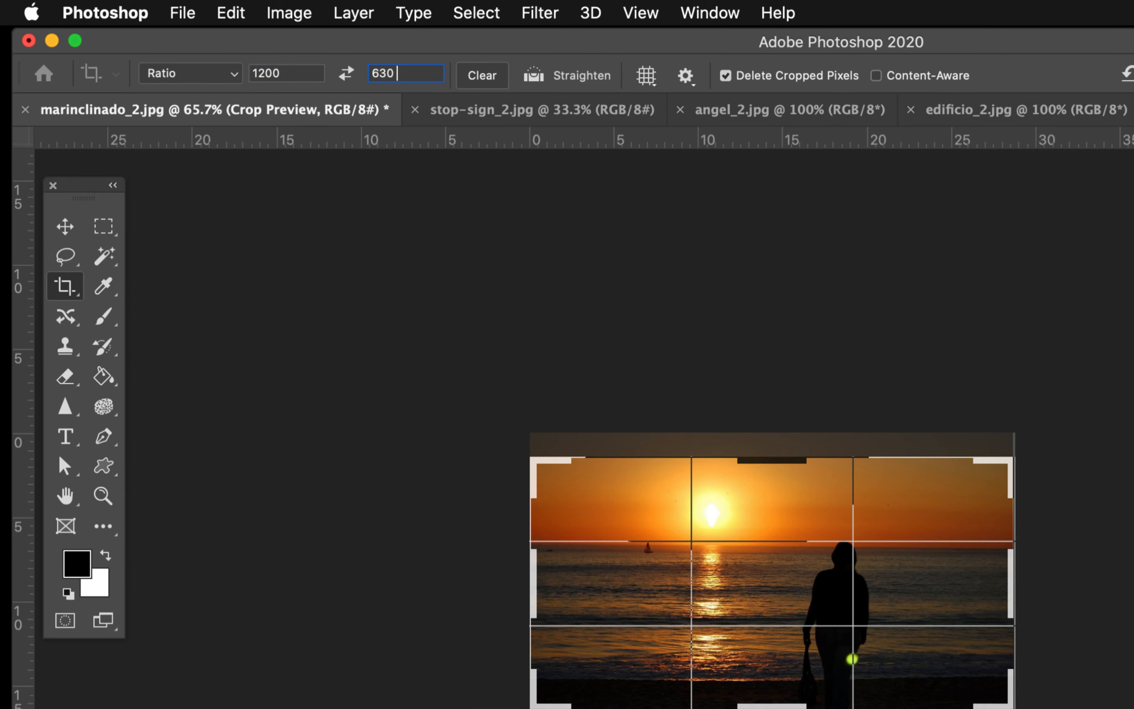
click(234, 75)
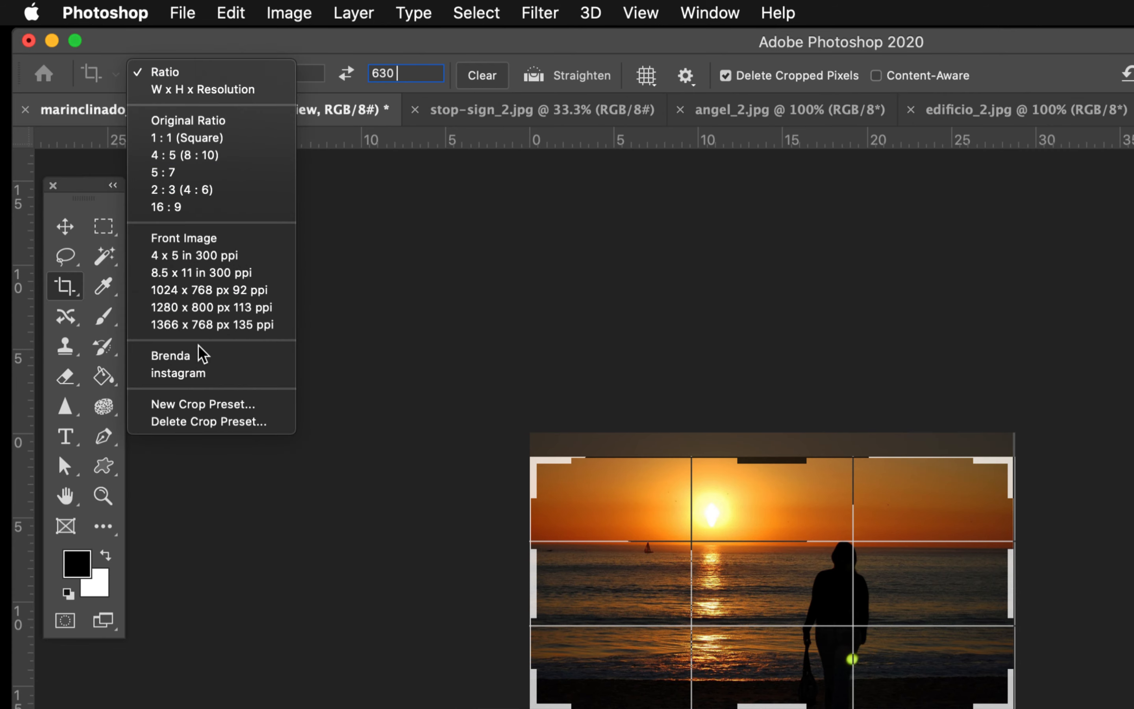
click(203, 403)
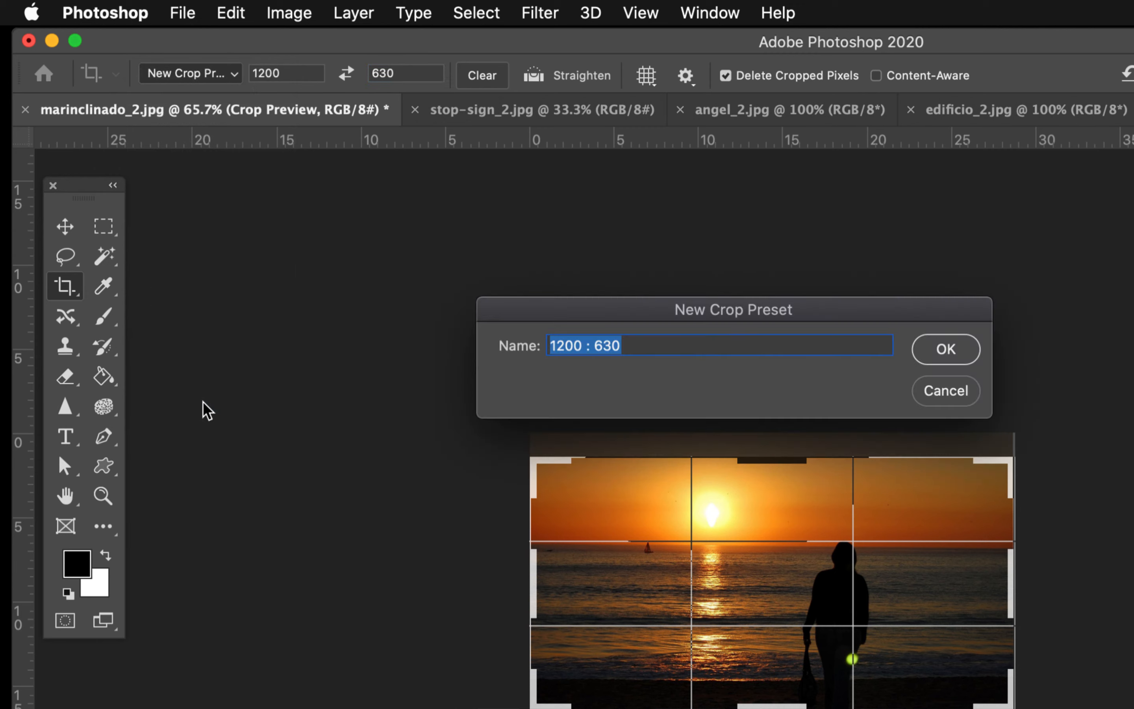
text(facebook)
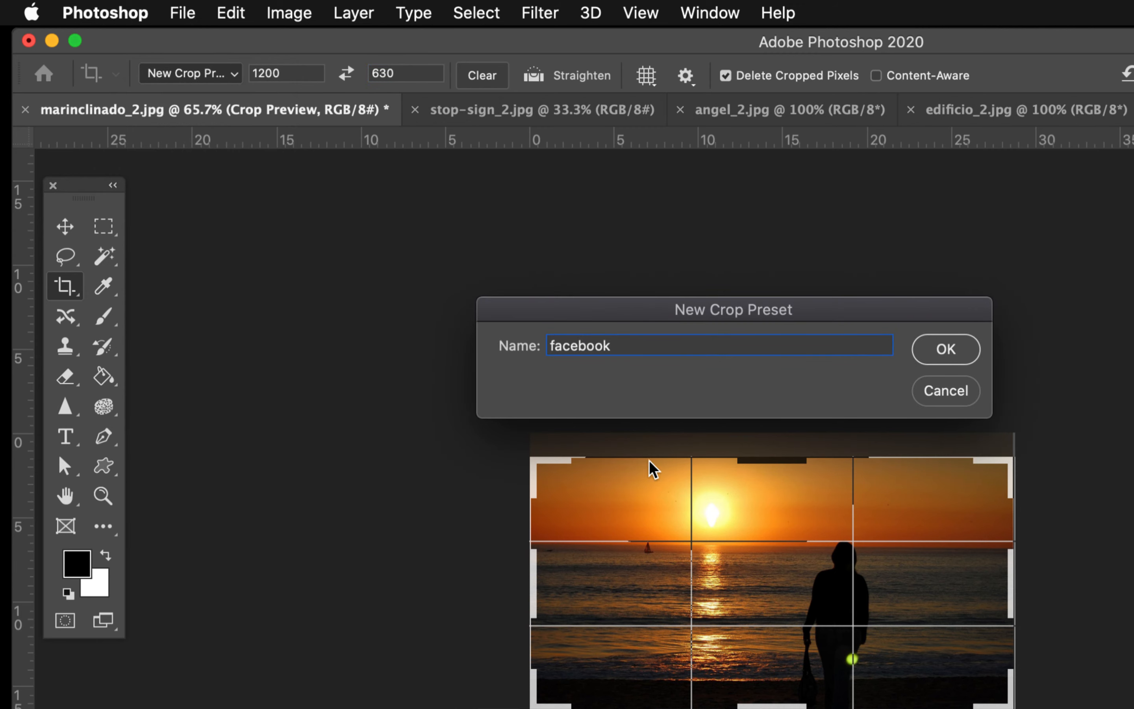
click(956, 347)
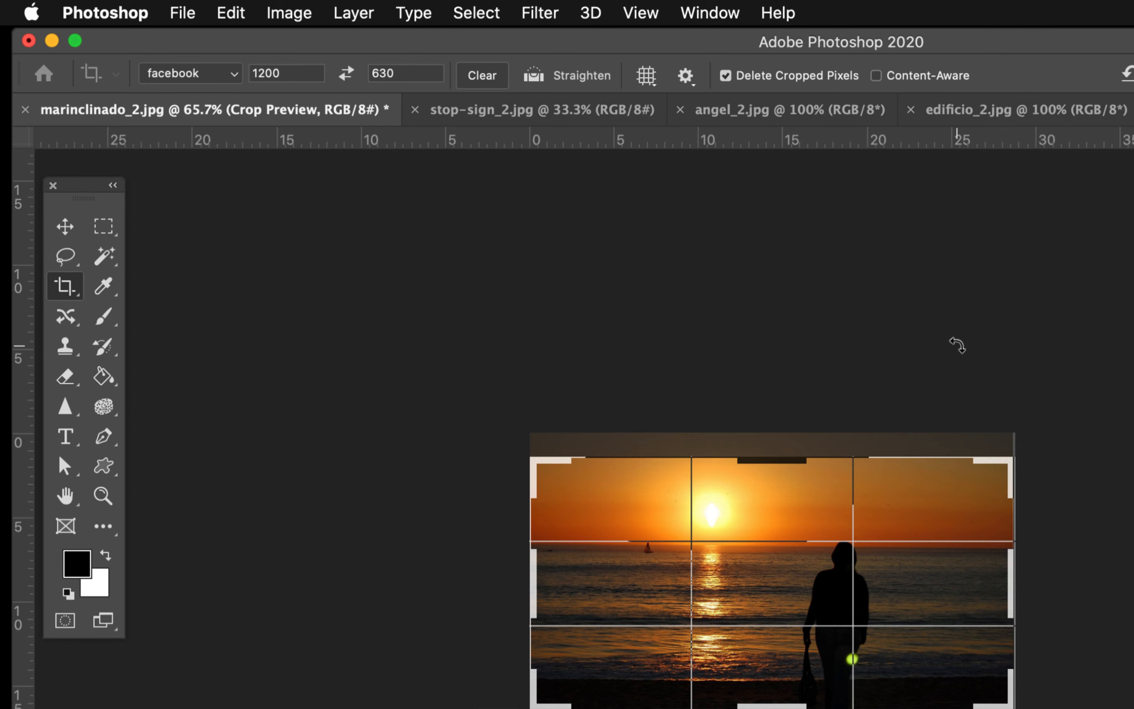
Step: Delete the saved crop preset that is named with a person's first name
click(234, 75)
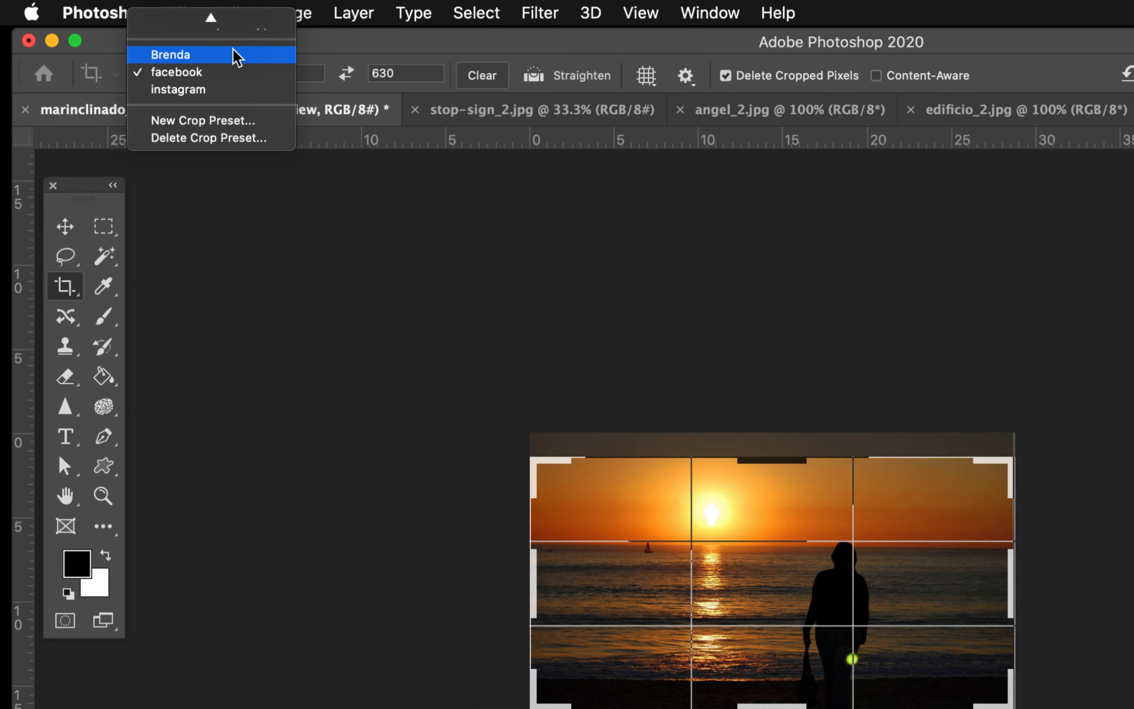
click(239, 138)
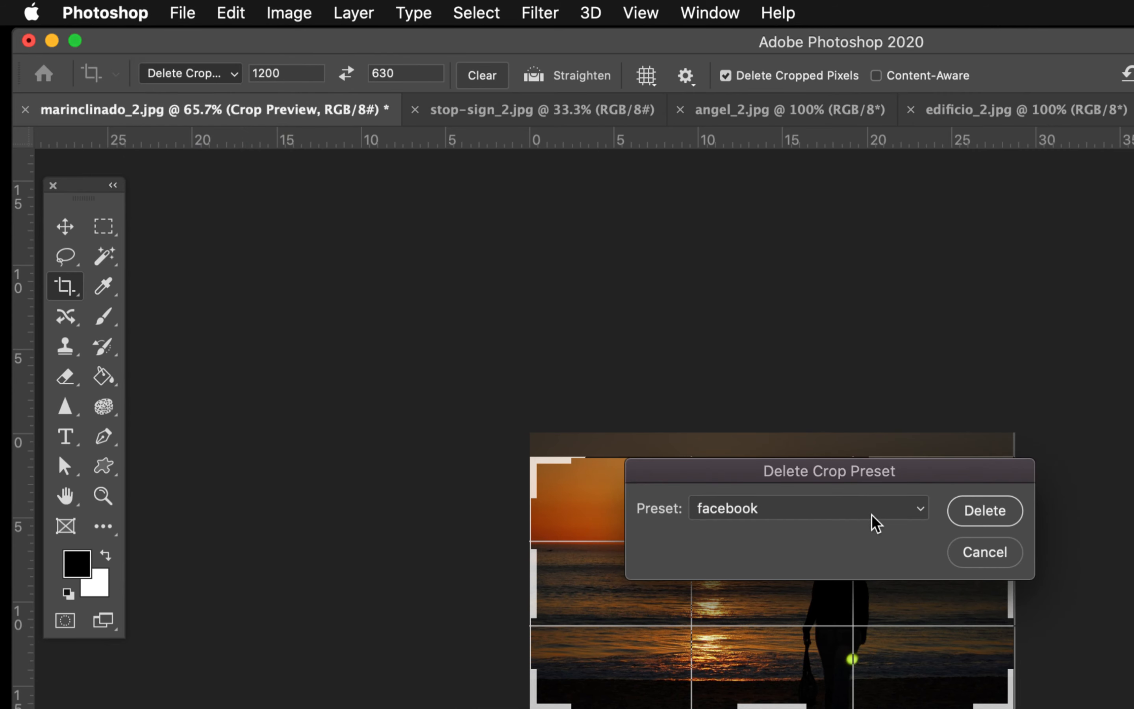
click(920, 511)
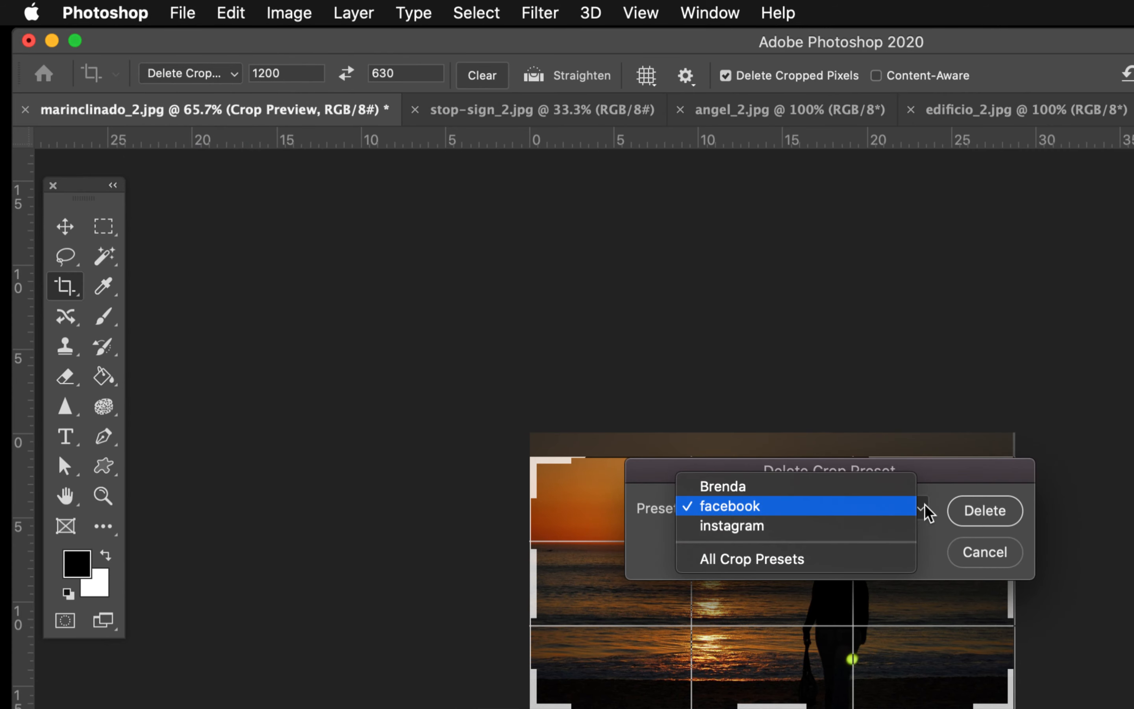
click(900, 492)
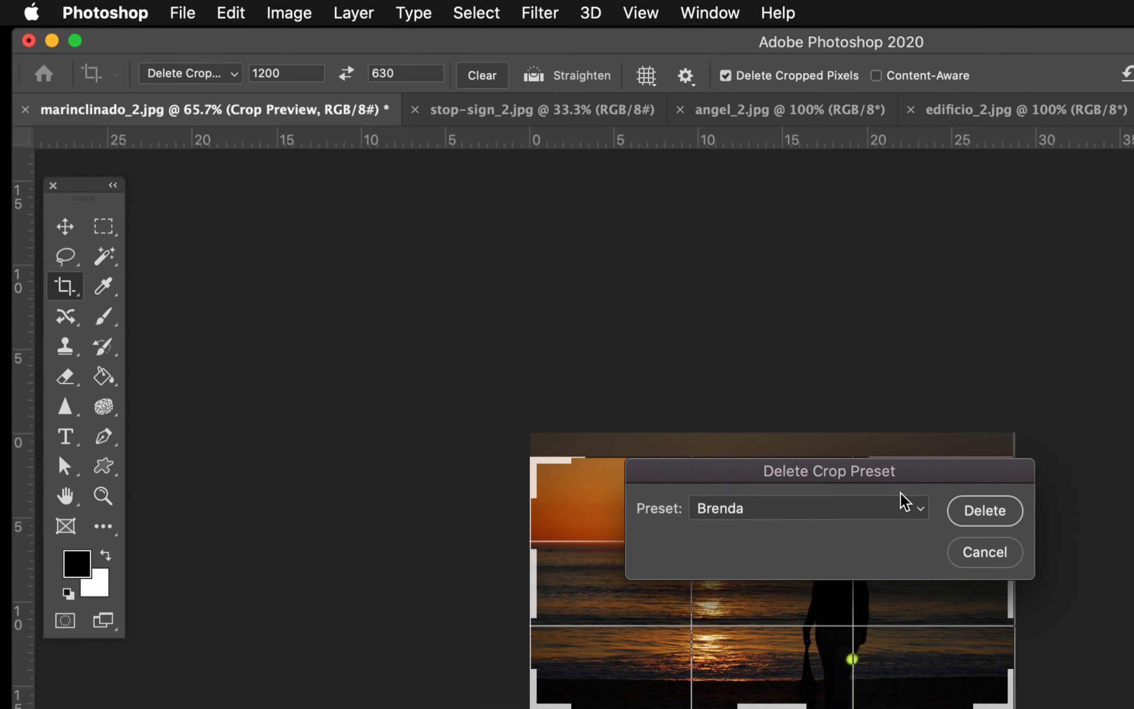
click(1003, 514)
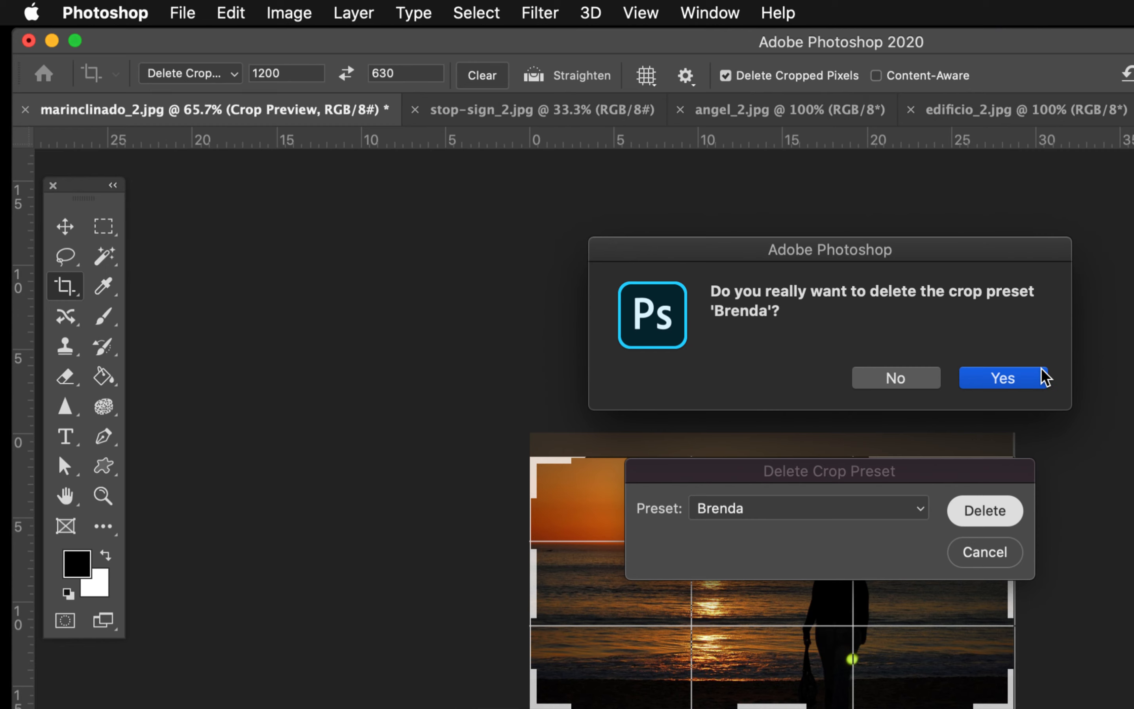
click(1012, 382)
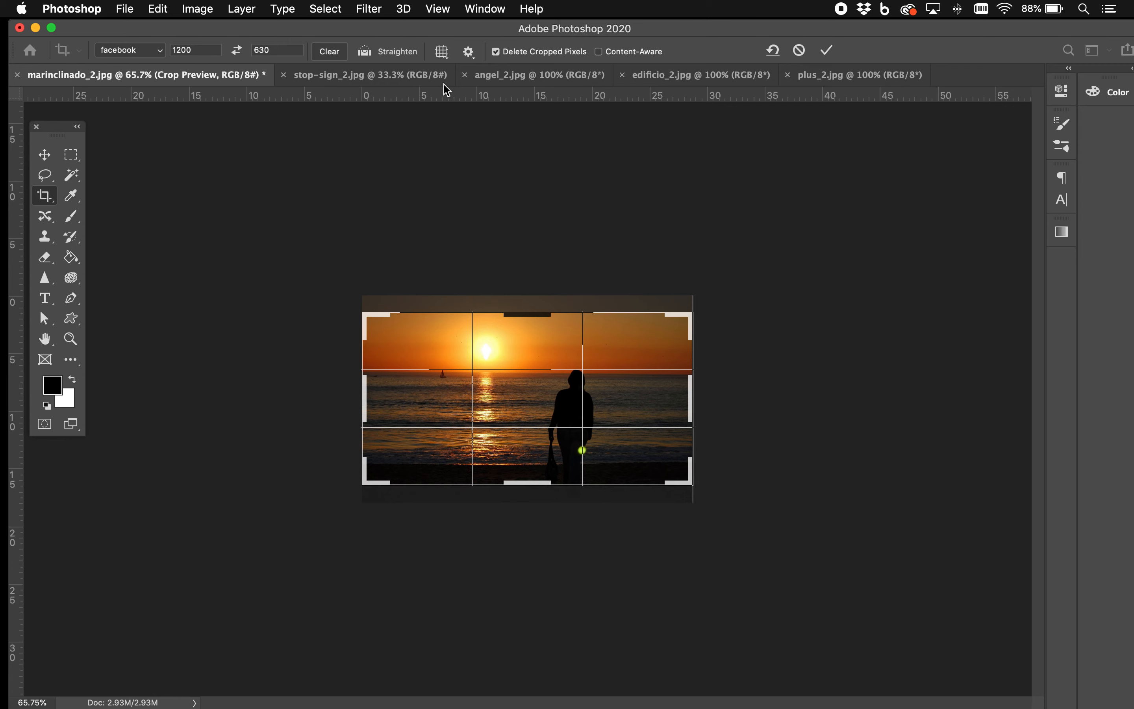
Step: Try the Grid, Diagonal and Triangle overlays in turn on the crop frame over the sunset photo
click(442, 51)
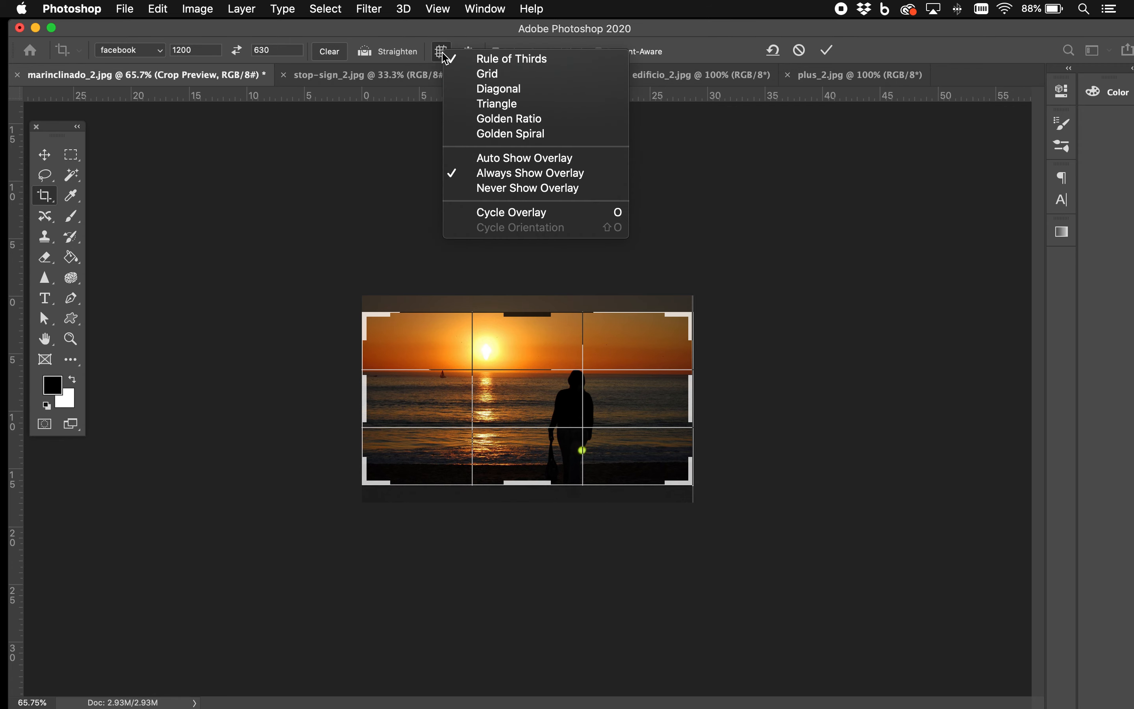
click(488, 75)
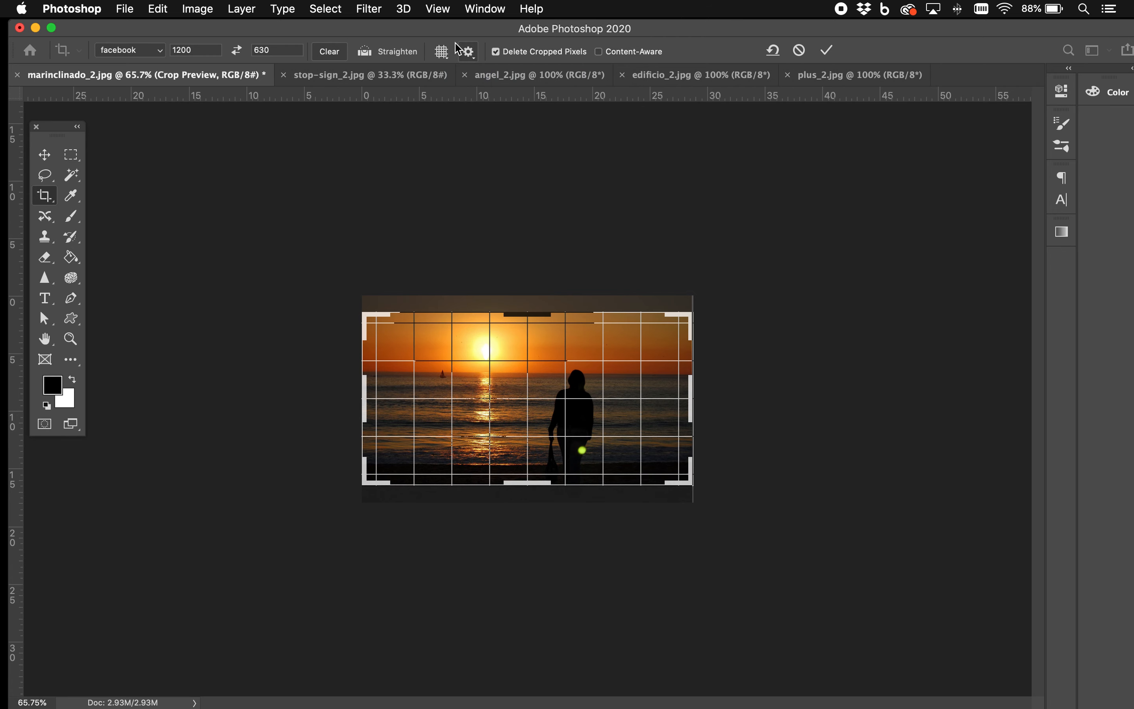
click(448, 52)
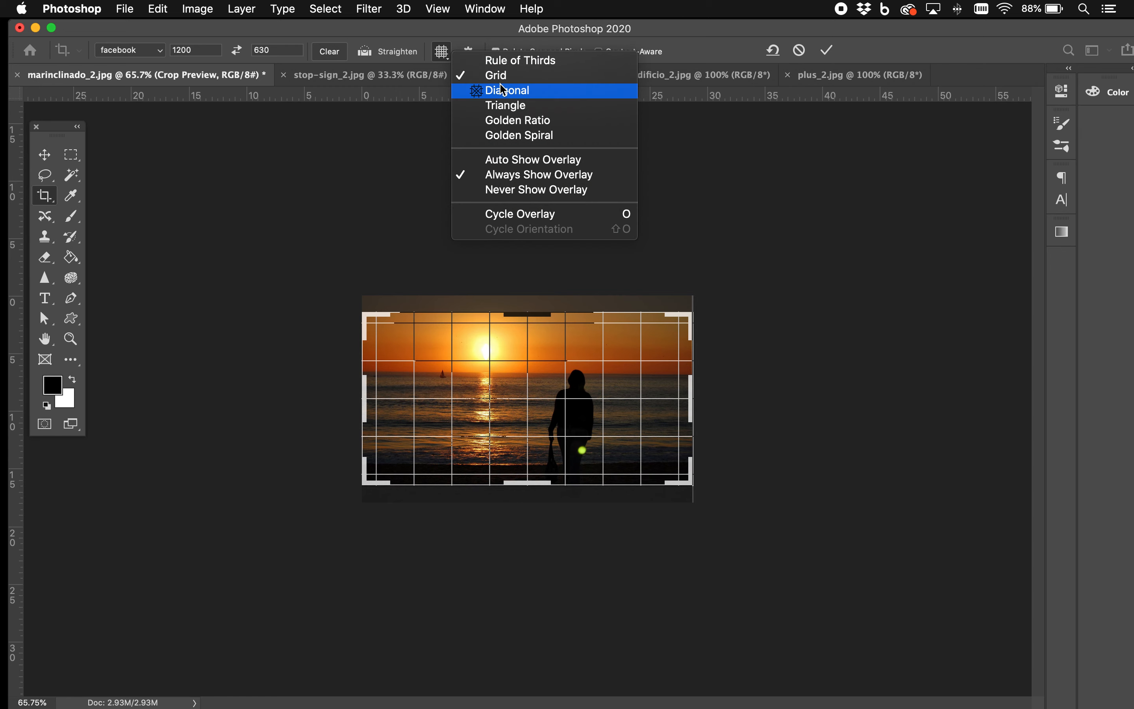
click(508, 94)
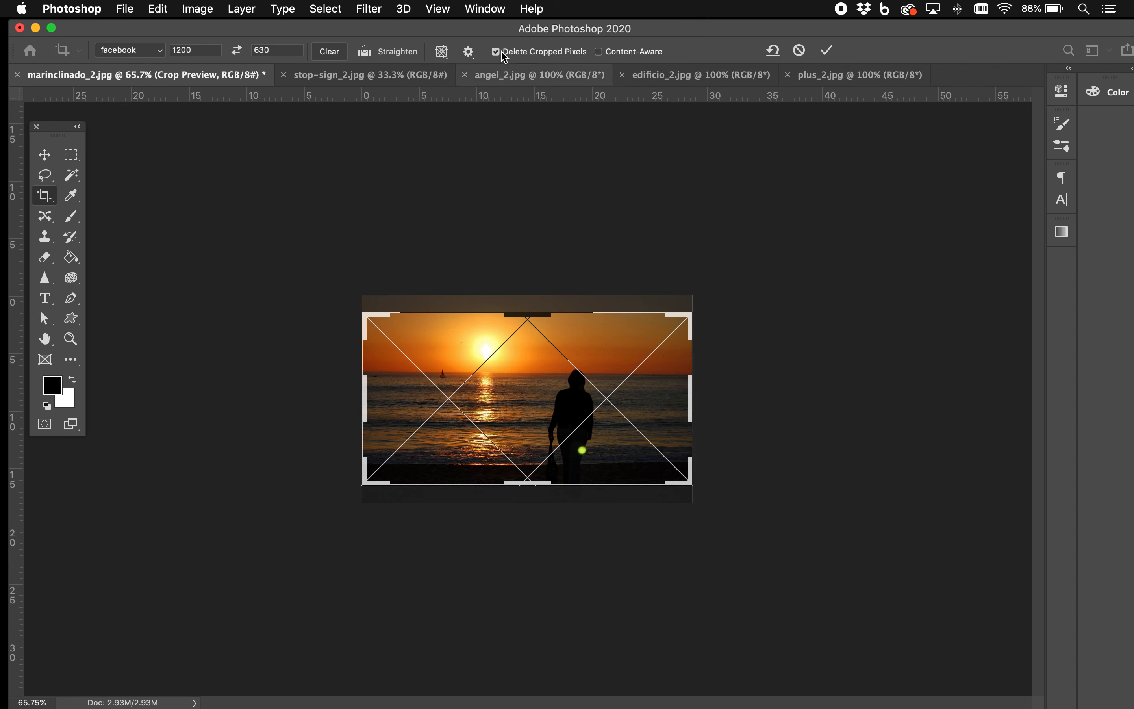
click(451, 54)
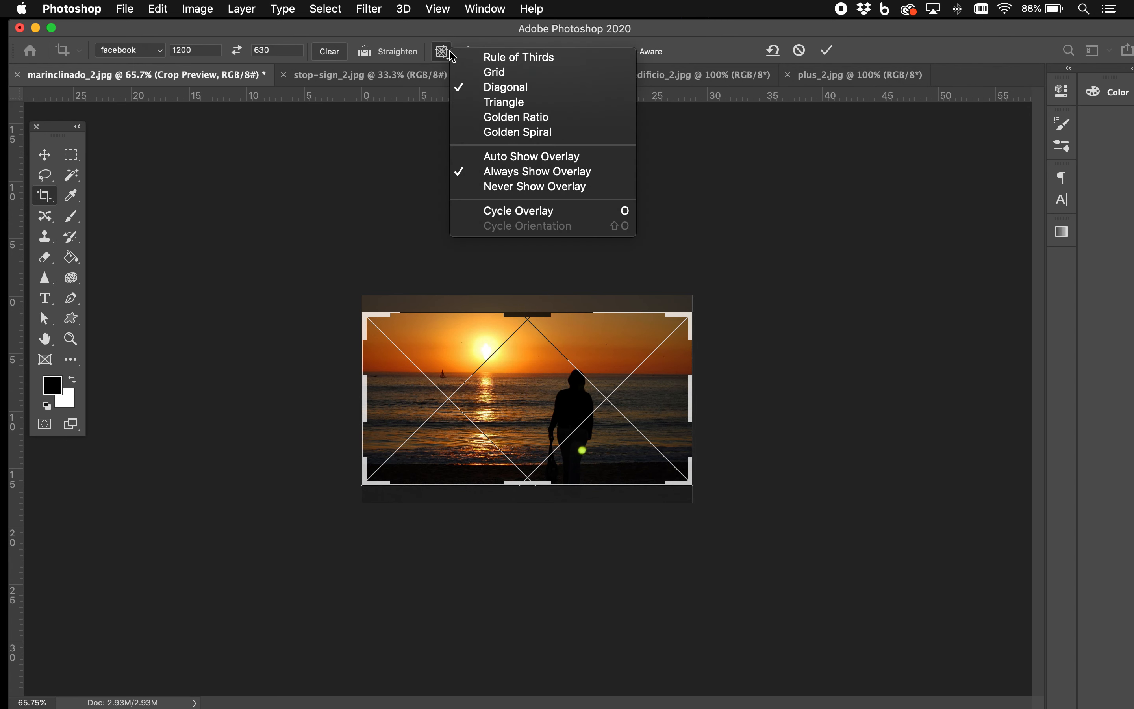
click(469, 102)
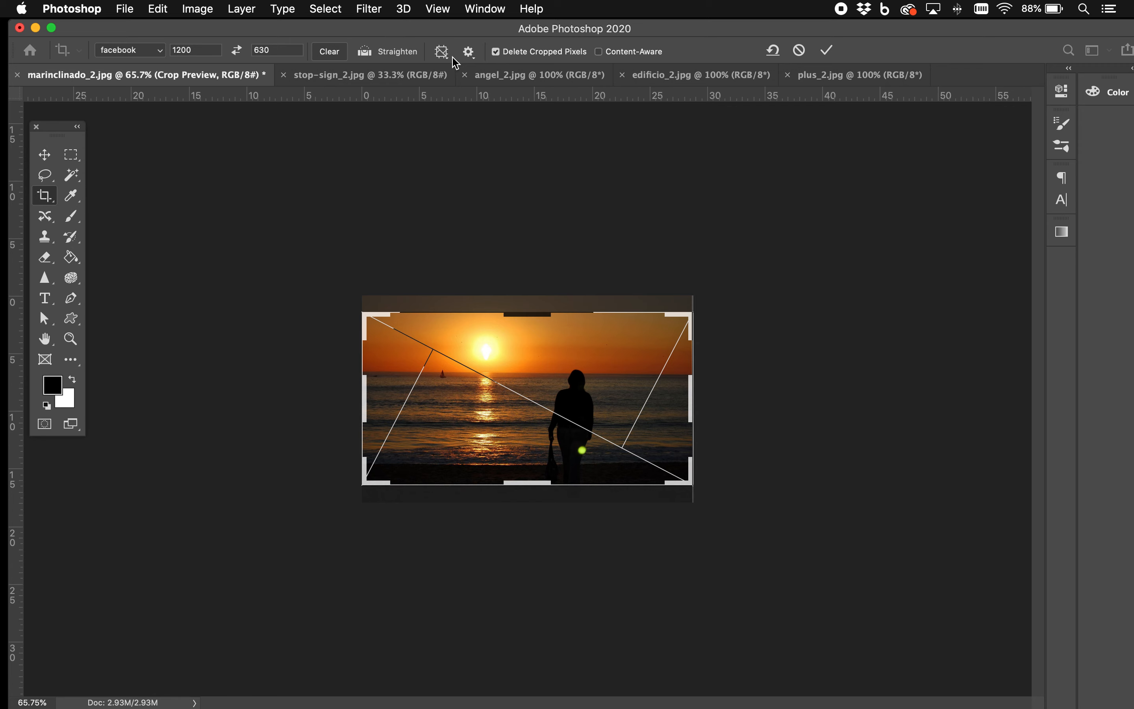
Step: Try the Golden Ratio and Golden Spiral crop overlays, set the overlay to Rule of Thirds, and apply the crop
click(442, 51)
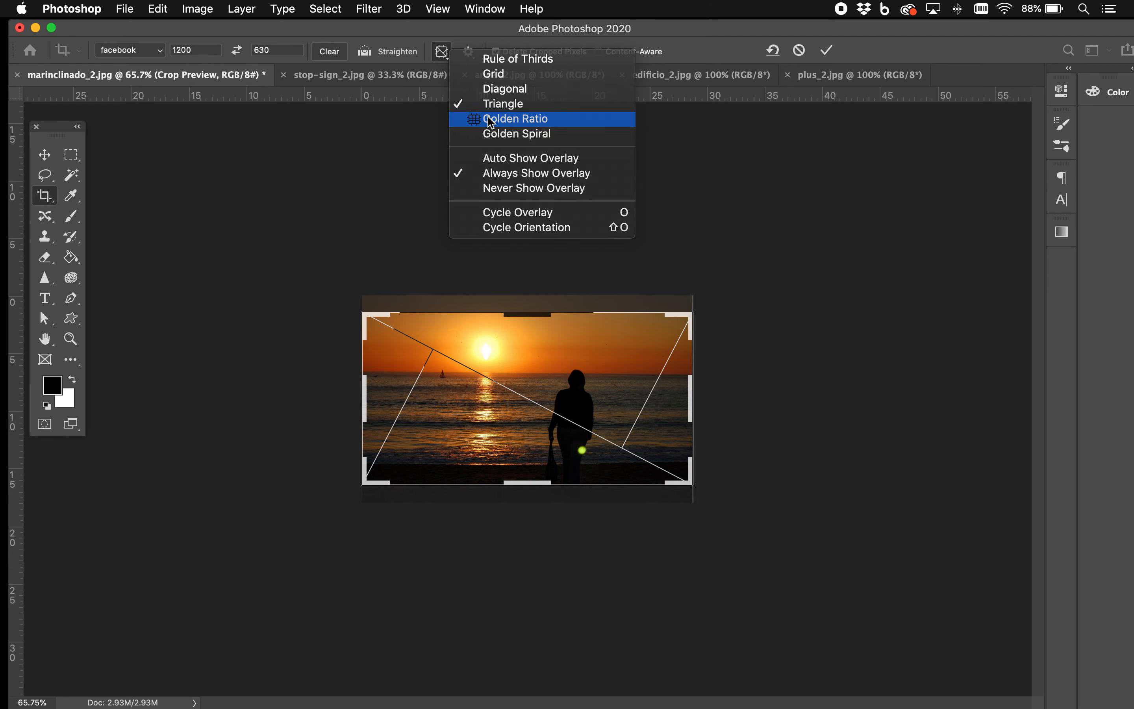
click(491, 120)
click(441, 51)
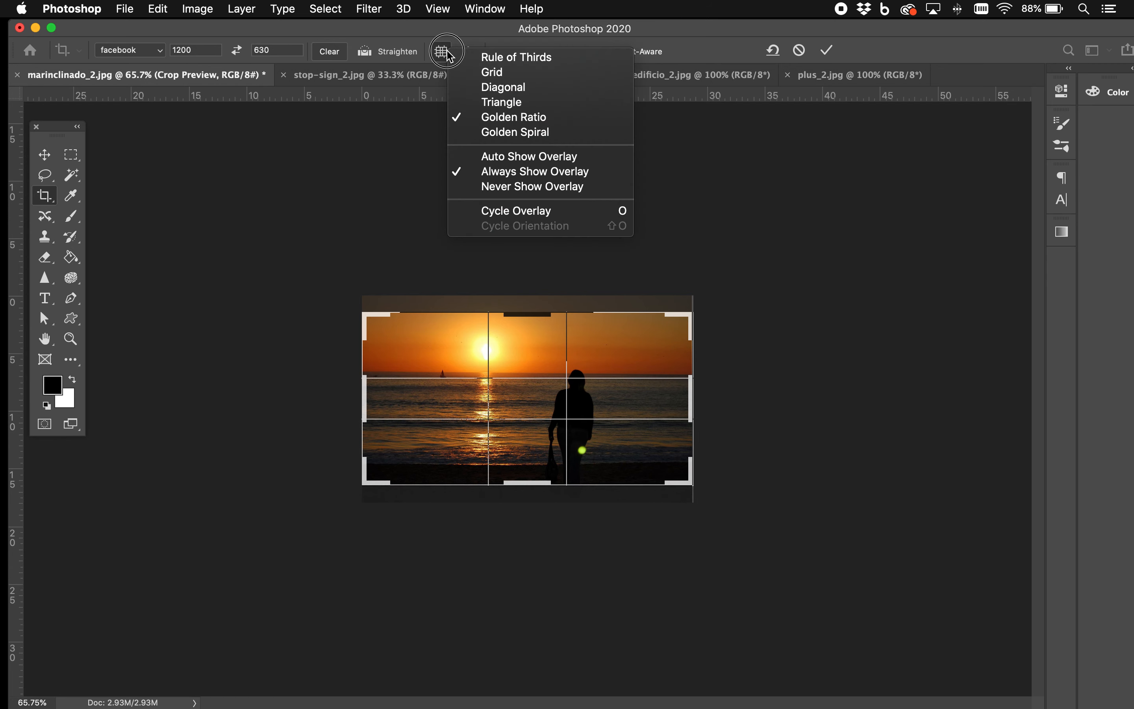
click(486, 134)
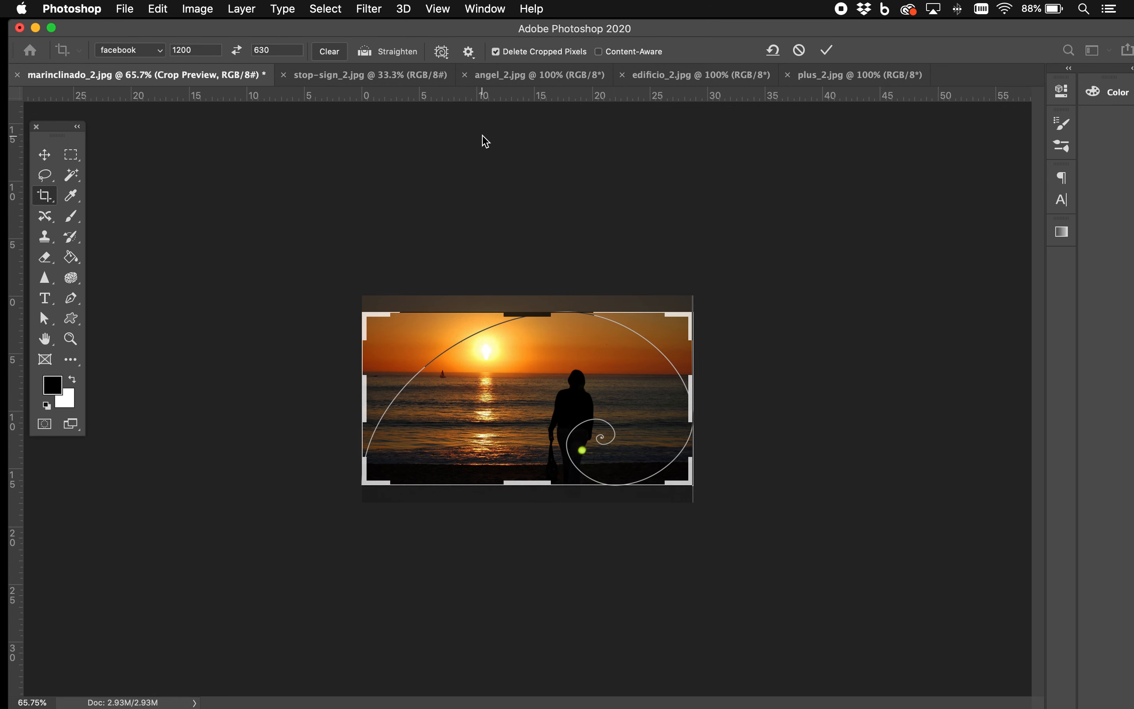
click(444, 52)
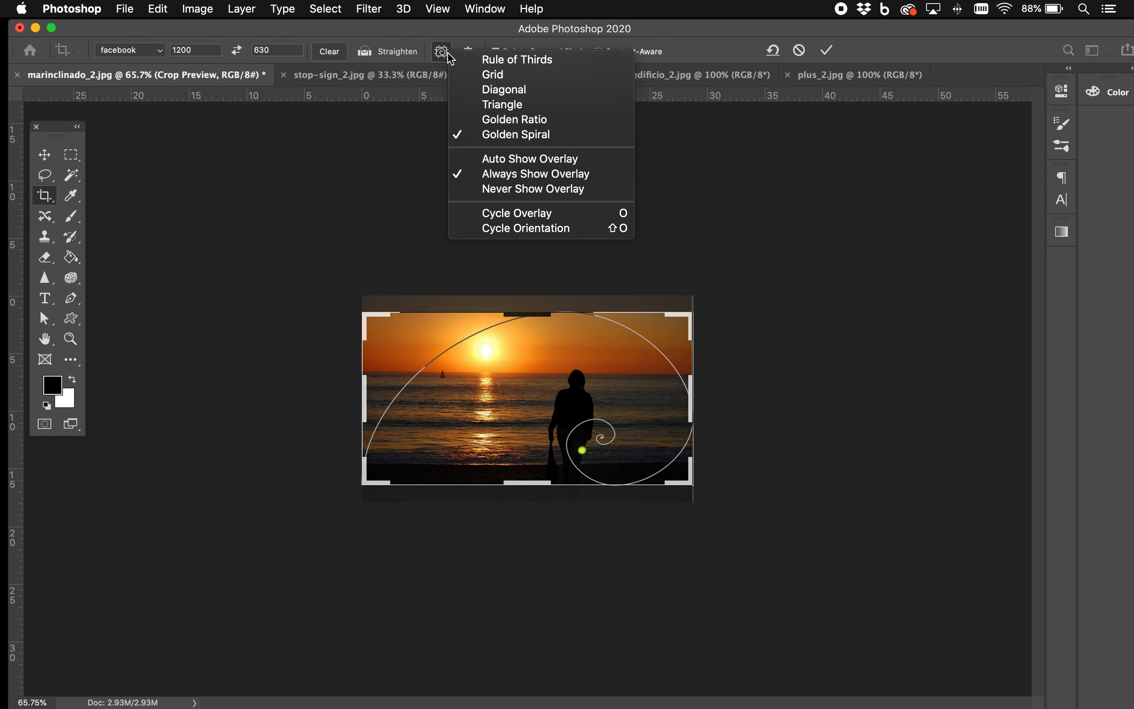
click(471, 62)
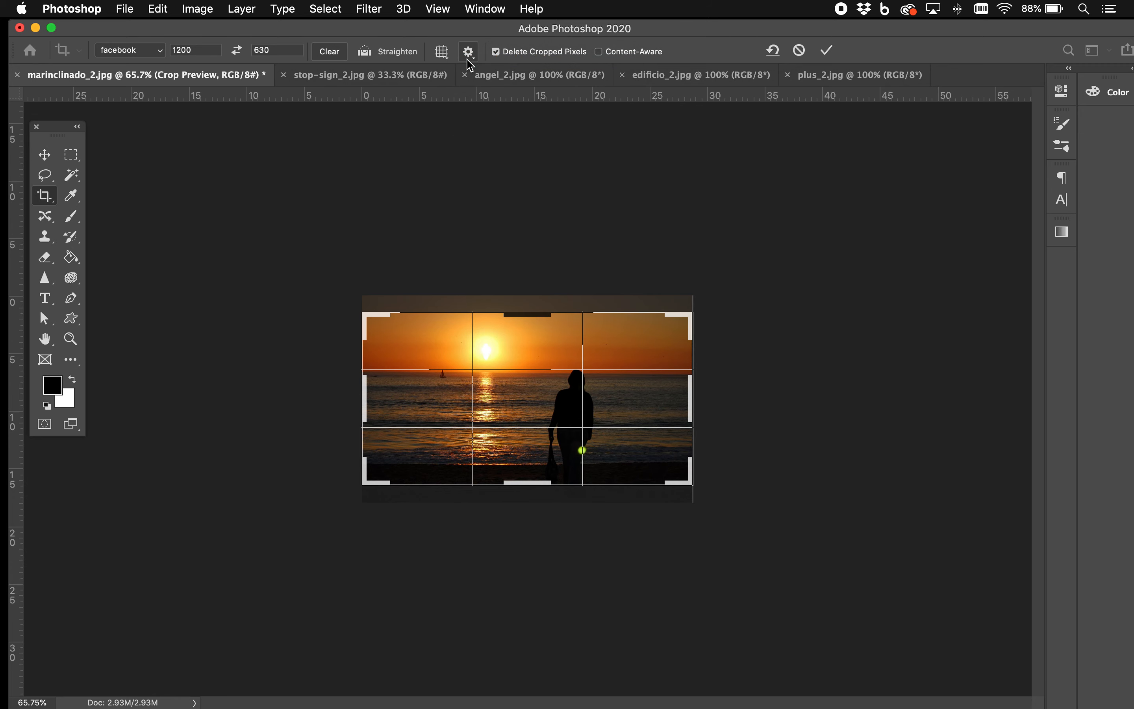
click(45, 156)
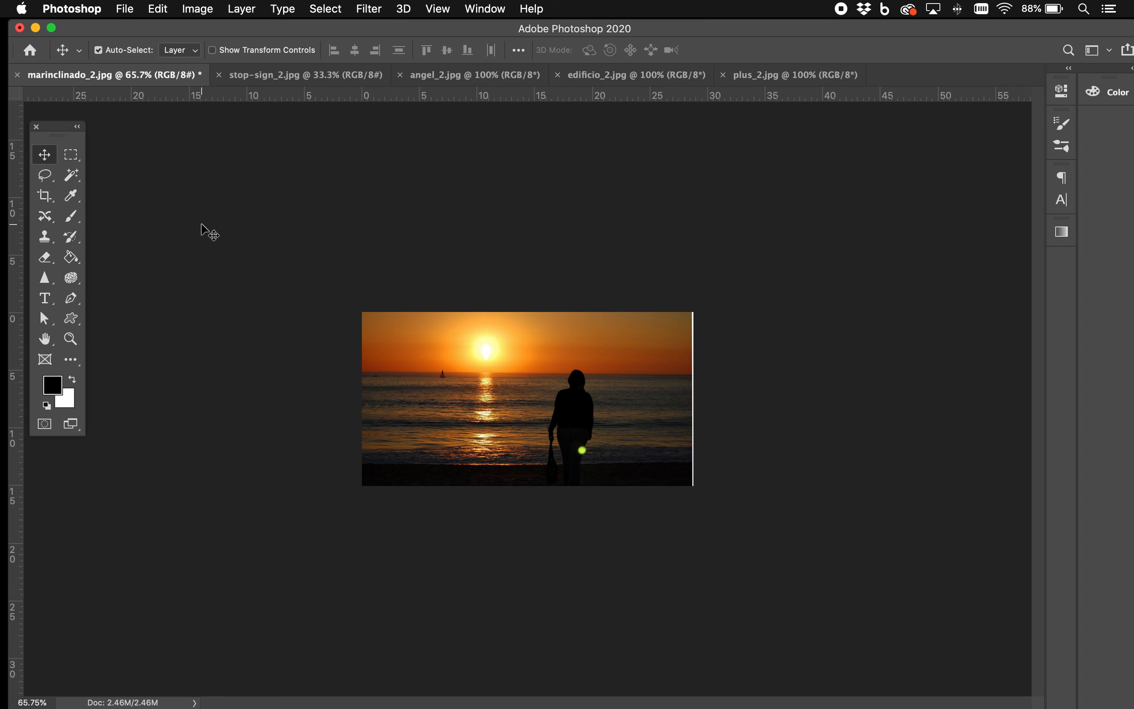
Step: Crop the sunset photo with the Original Ratio option, trimming away the white strip along its right edge
click(49, 200)
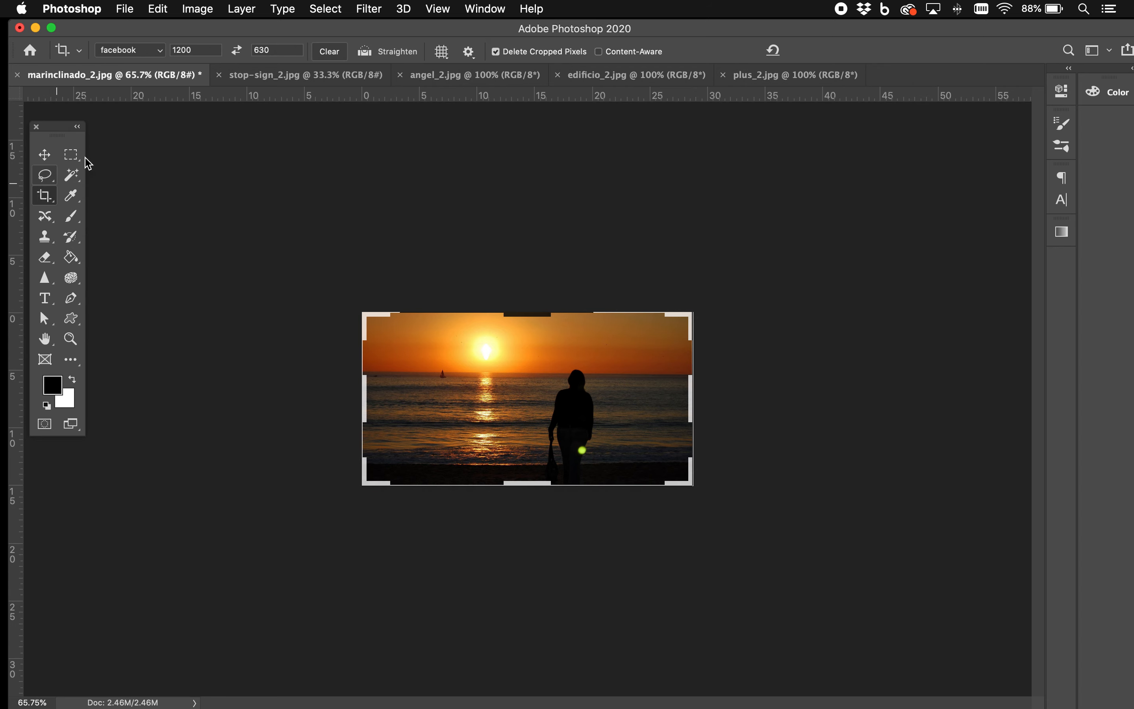
click(160, 52)
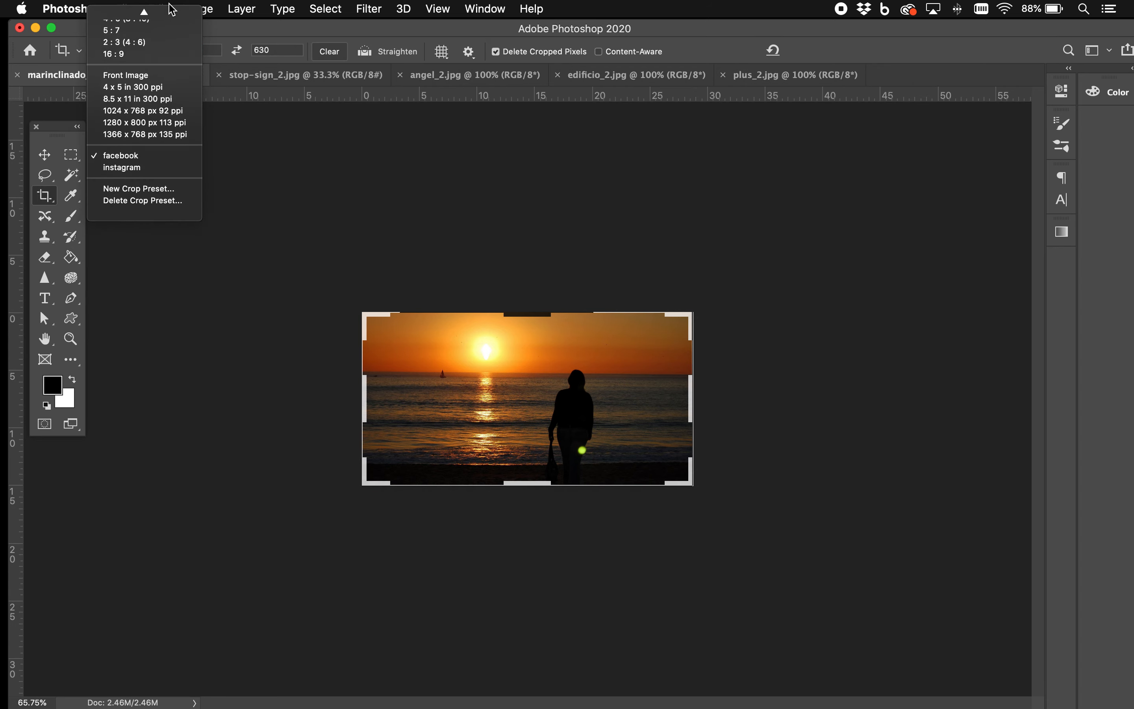
click(152, 30)
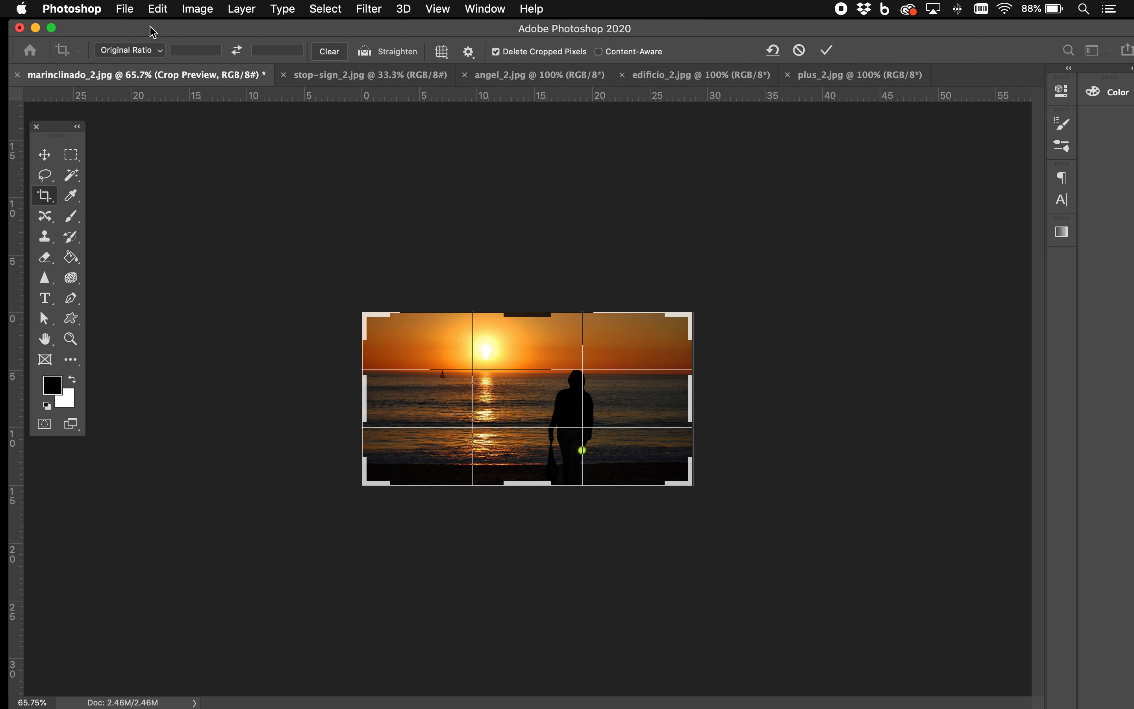
click(688, 402)
drag(687, 402, 685, 402)
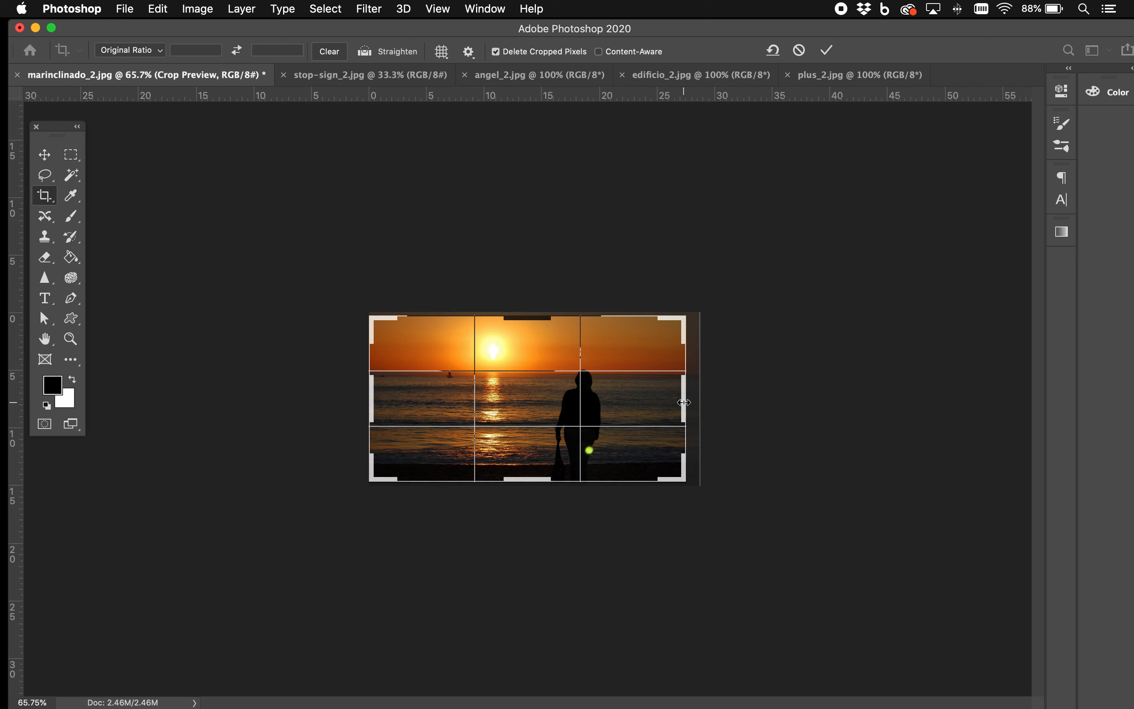
key(Return)
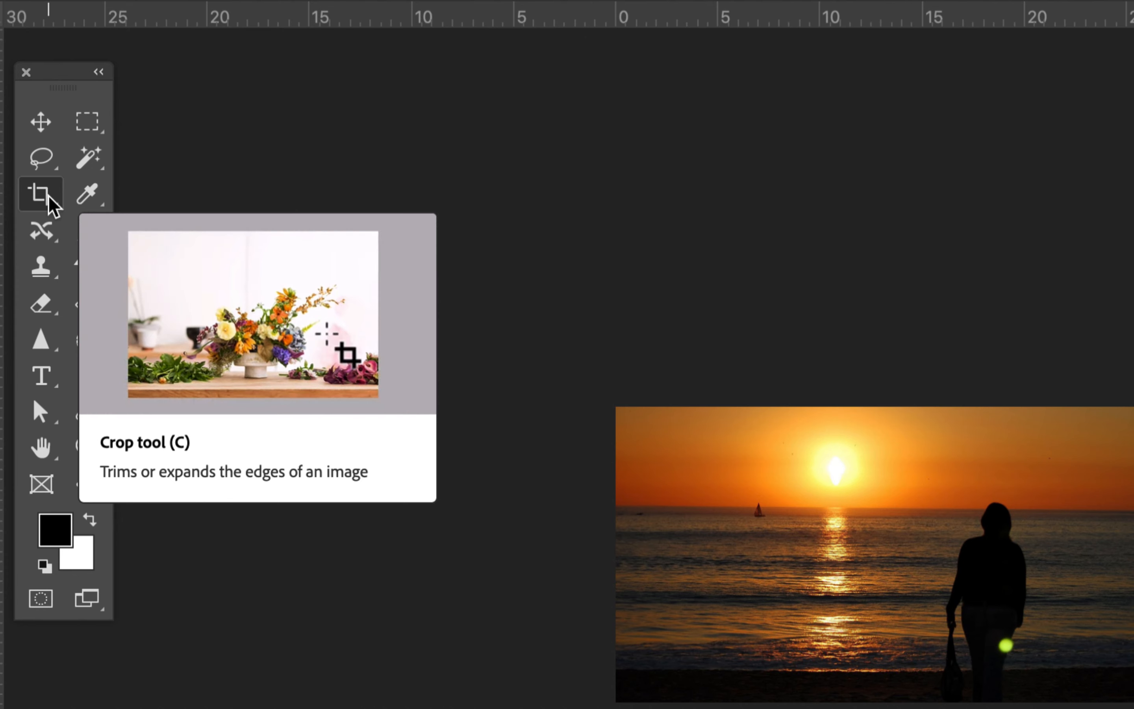
Step: Activate the Perspective Crop Tool and bring up the stop-sign_2.jpg image
right_click(52, 206)
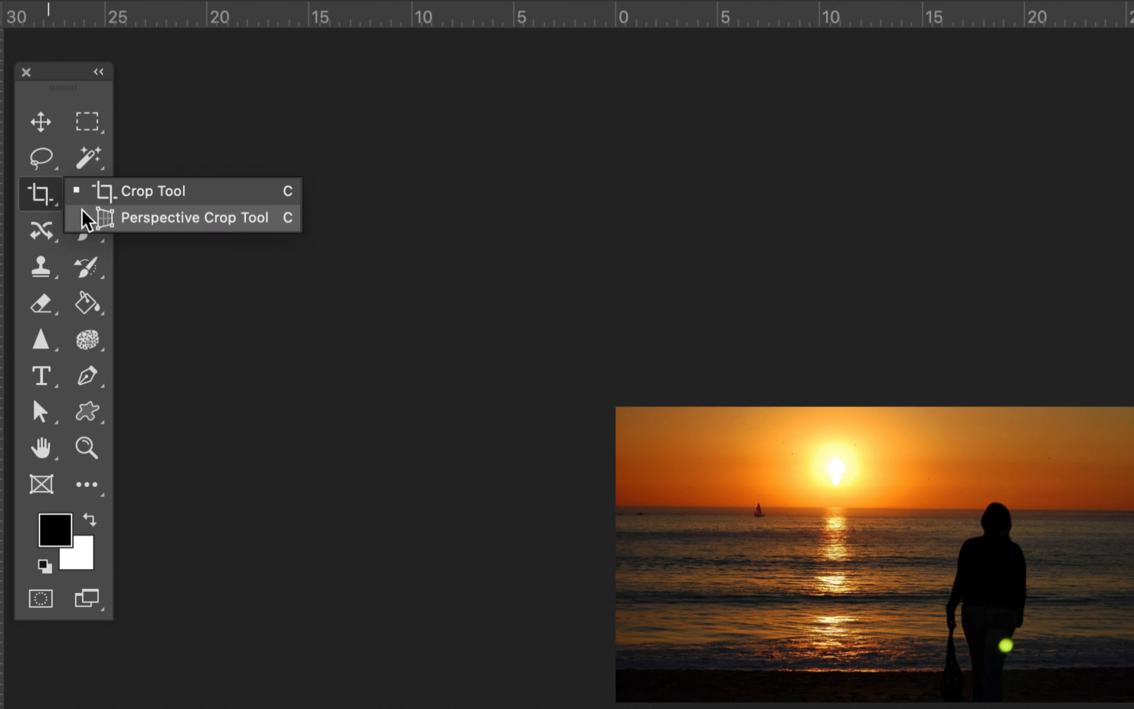
click(107, 218)
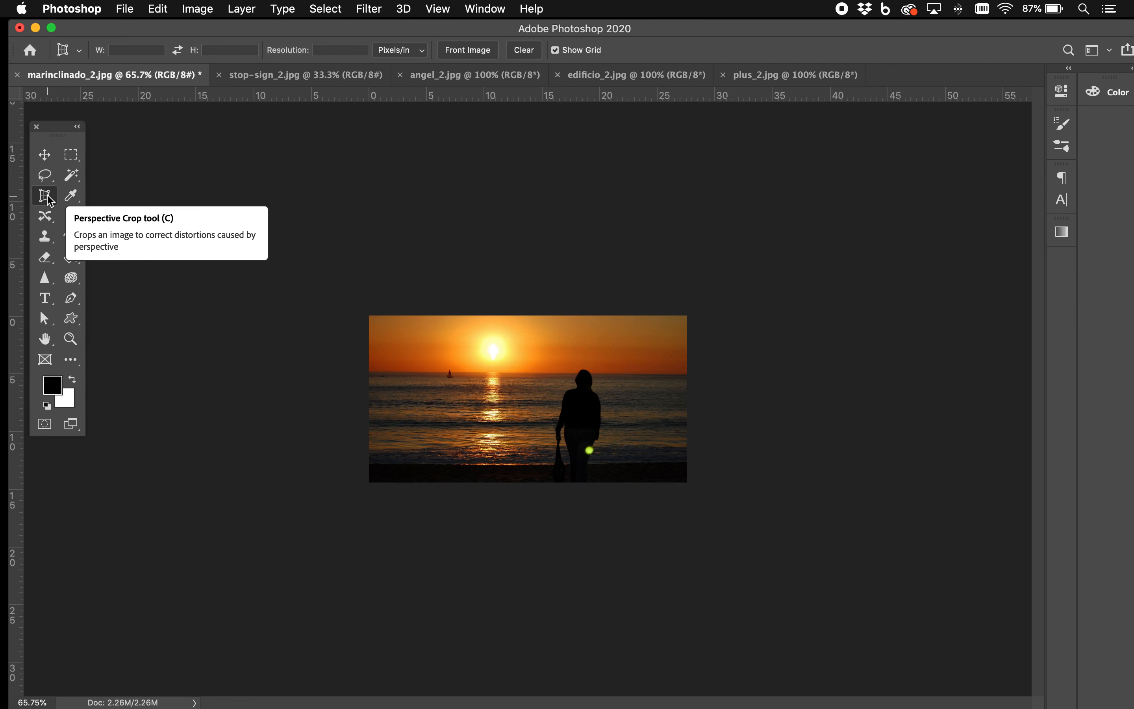
click(271, 76)
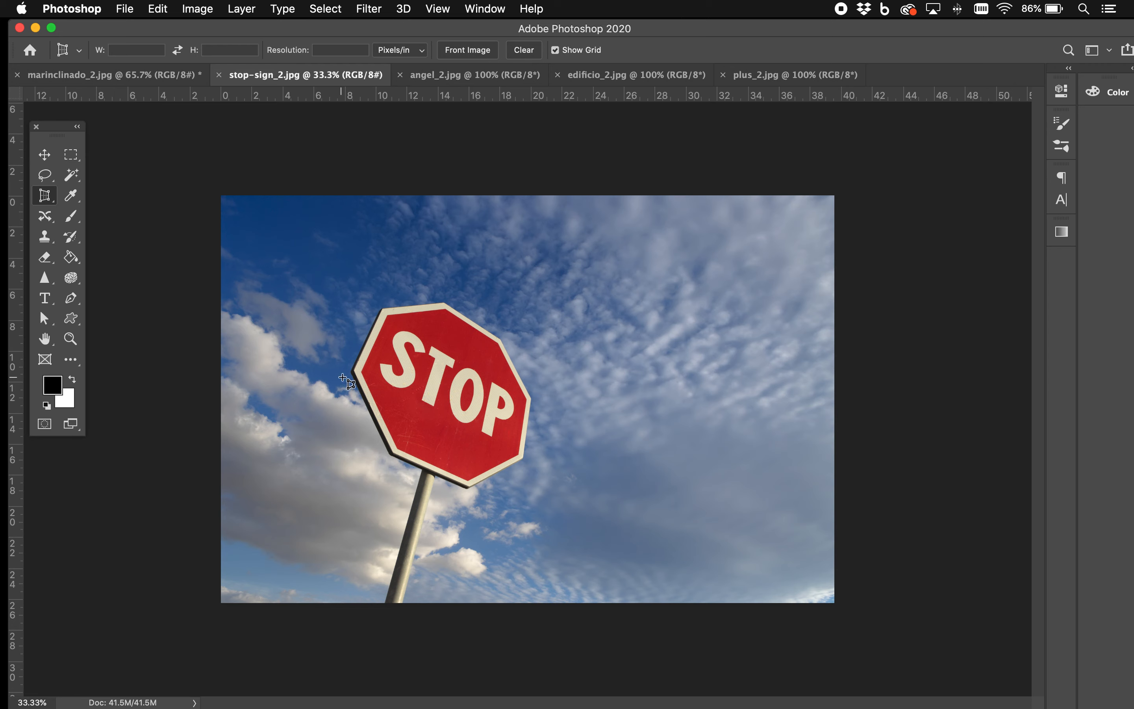
Step: Draw a perspective crop frame over the stop sign and reshape its corners and edges to surround the sign
drag(309, 419, 586, 261)
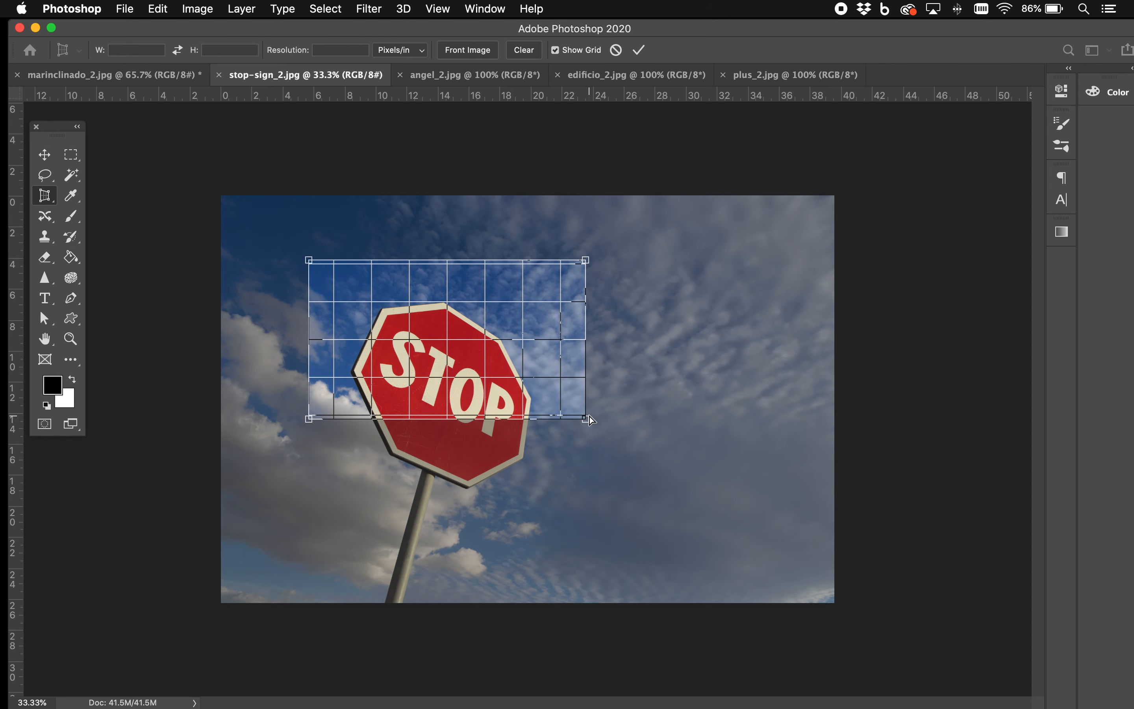
drag(586, 419, 558, 522)
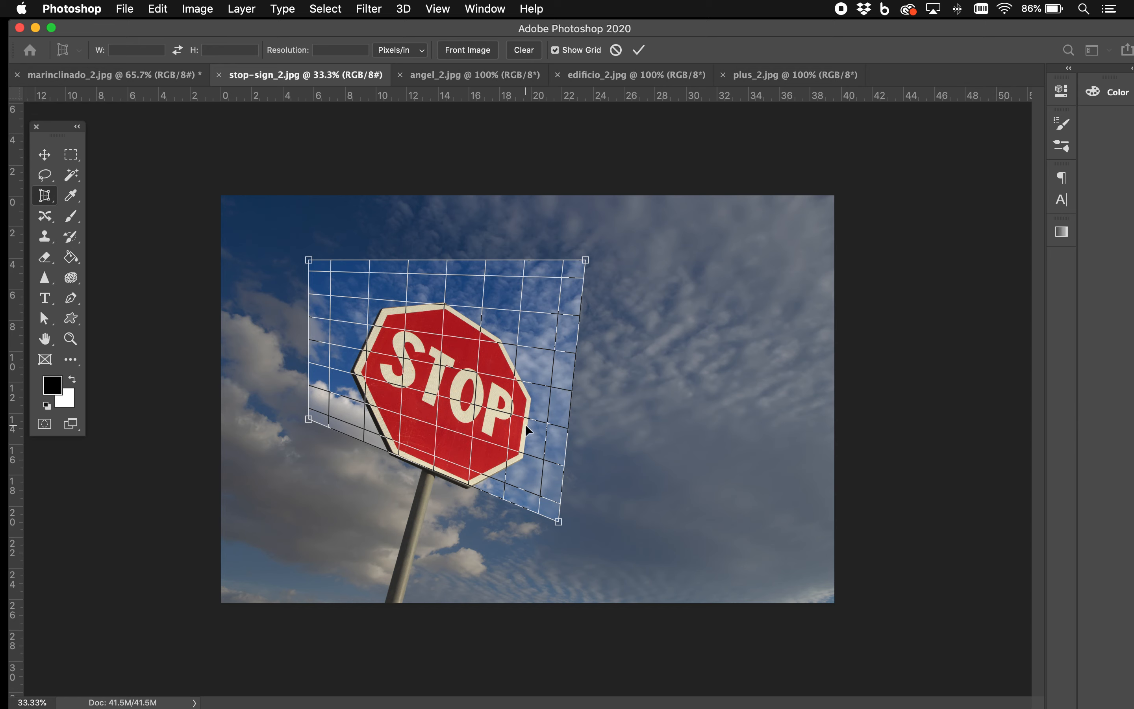
drag(586, 261, 617, 233)
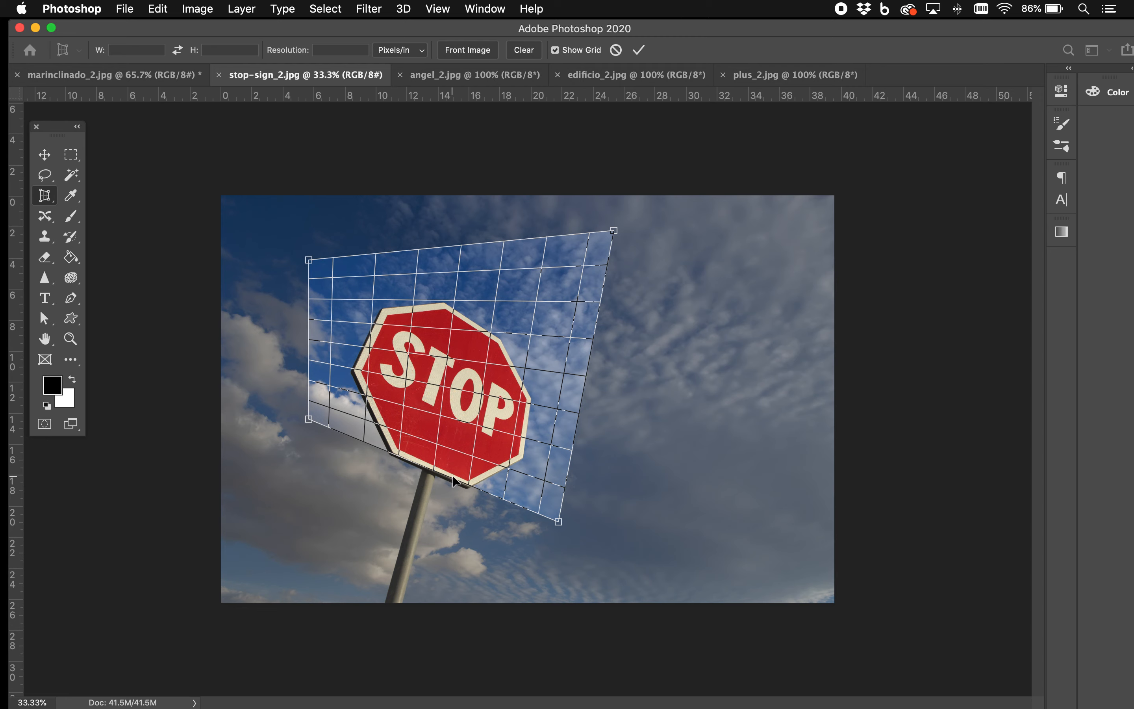
drag(444, 478, 421, 540)
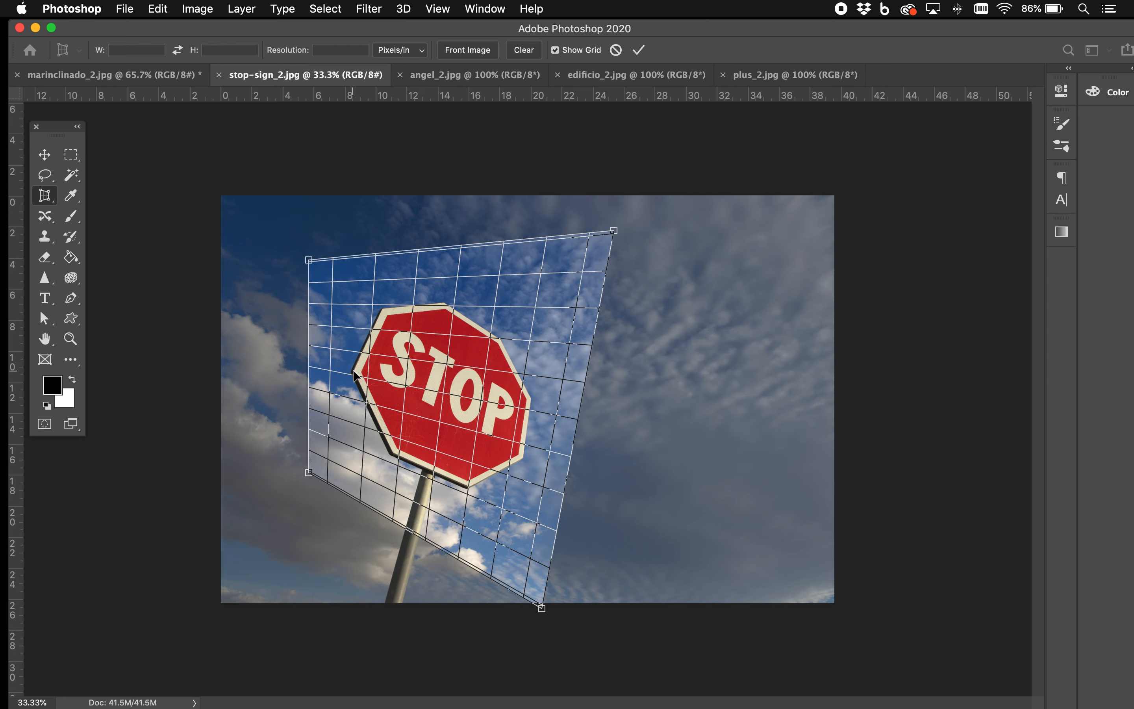
drag(309, 261, 406, 280)
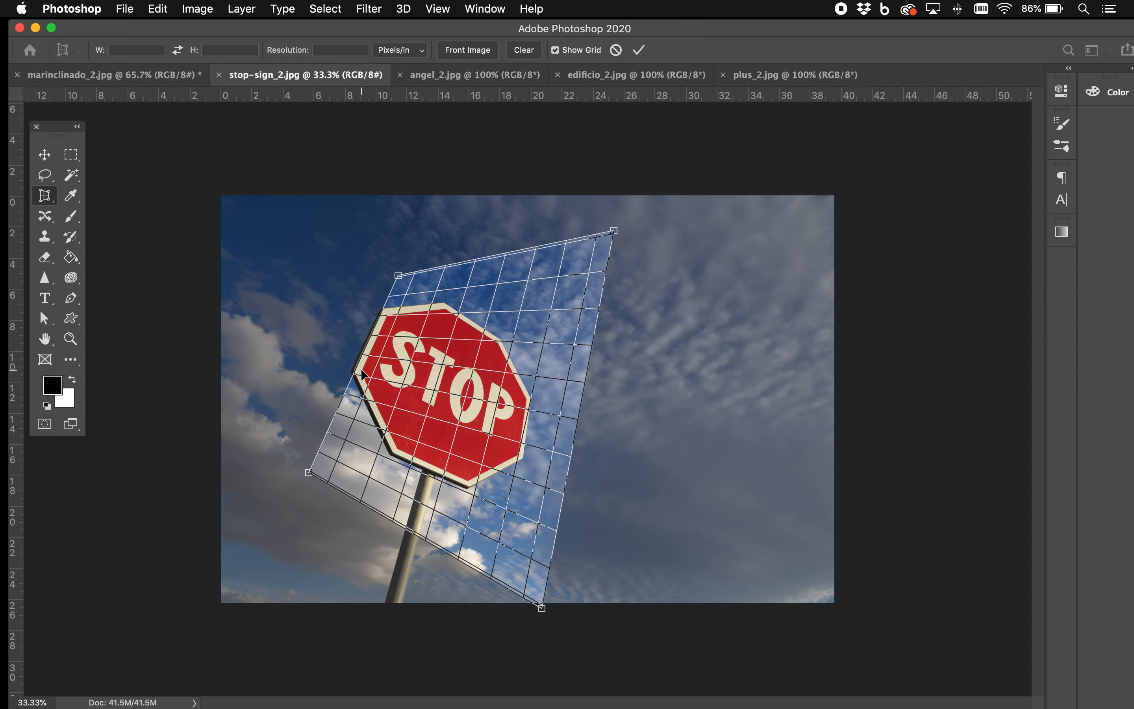
drag(354, 367, 290, 341)
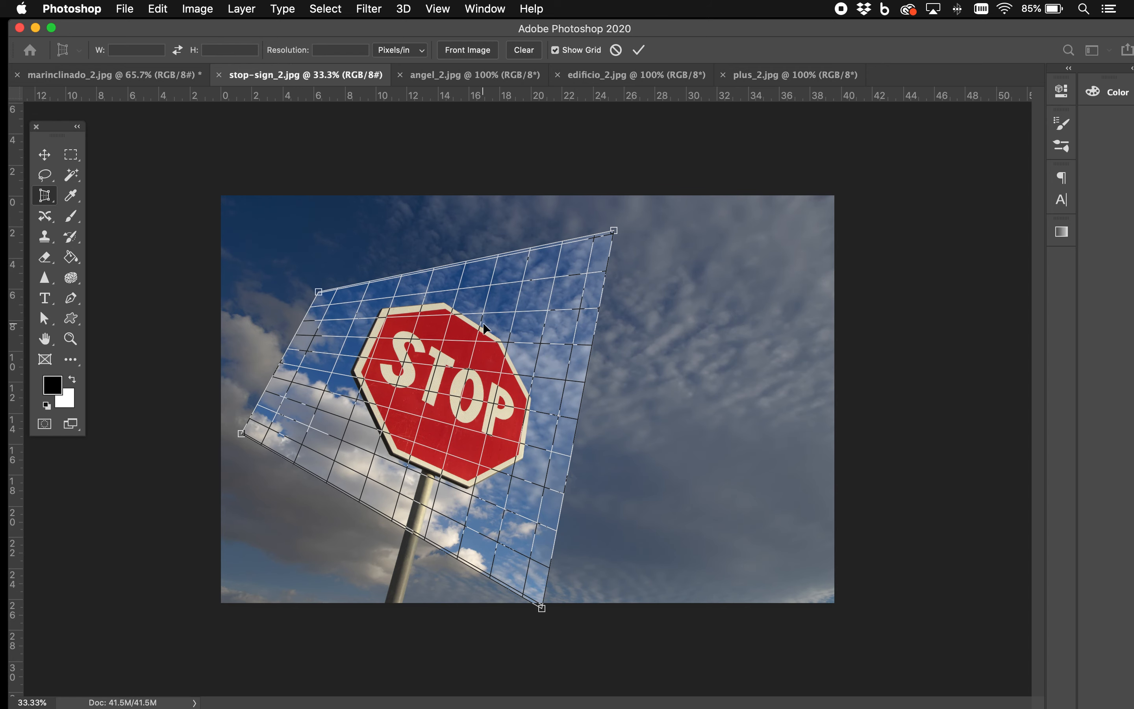
Step: Try a perspective crop with the frame's upper edge and left corner realigned to the sign's tilt, and undo it
drag(613, 230, 562, 398)
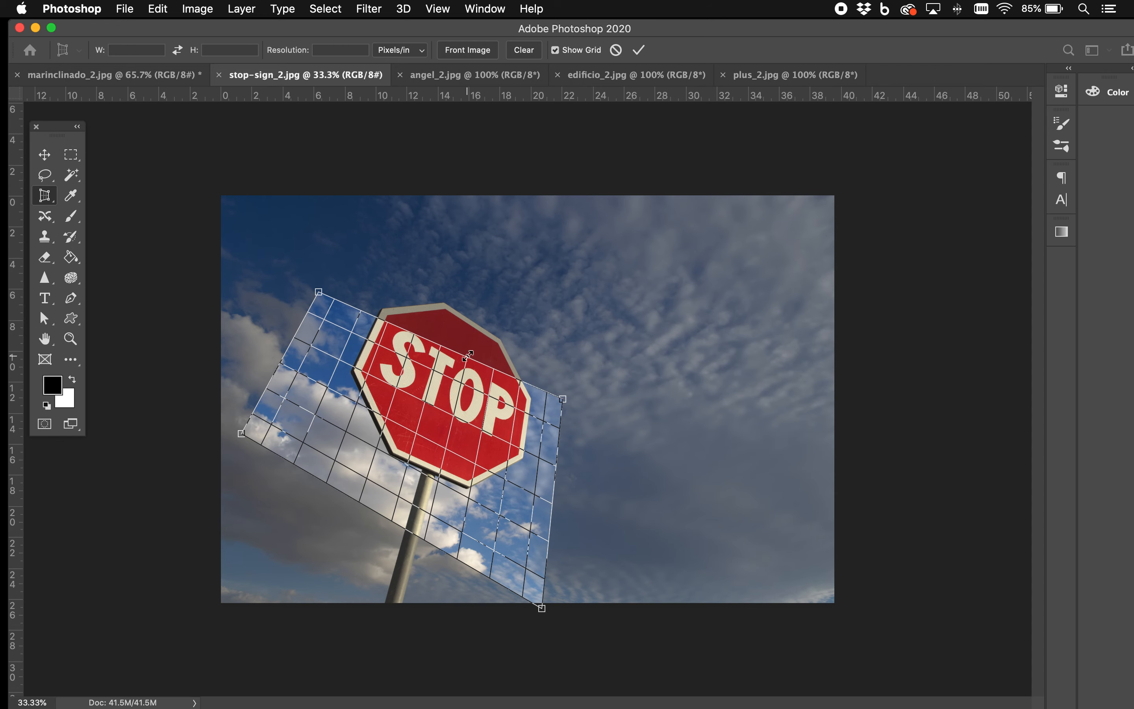
drag(482, 337, 550, 386)
drag(473, 337, 564, 338)
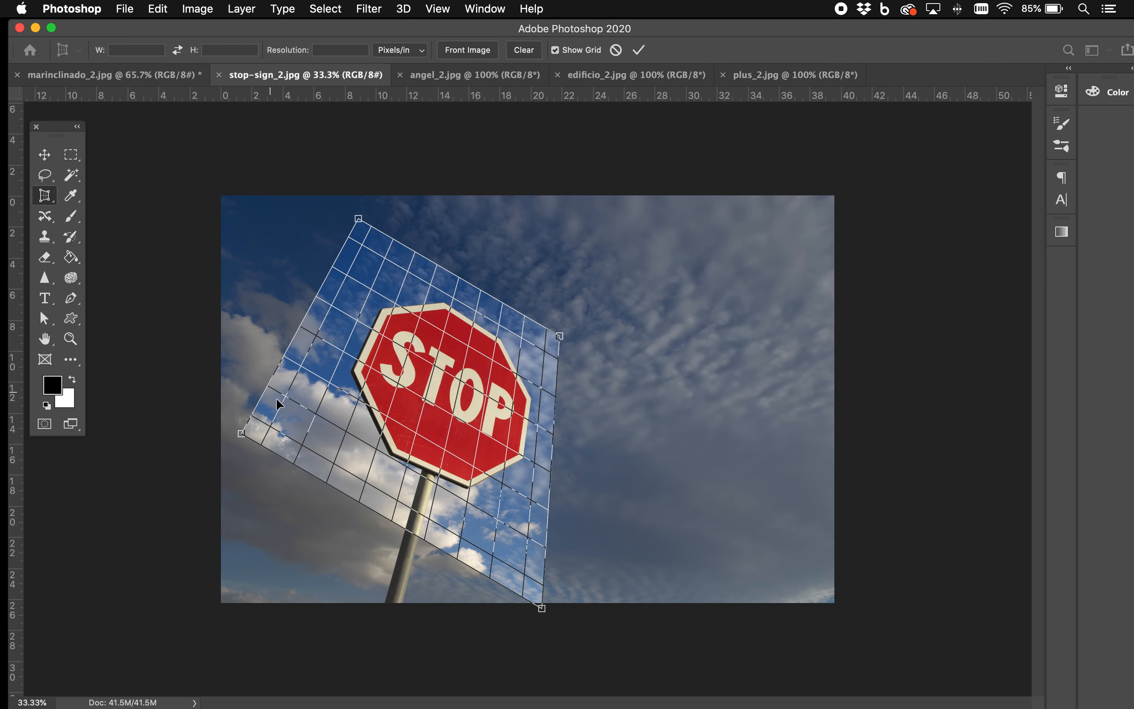
drag(243, 436, 219, 442)
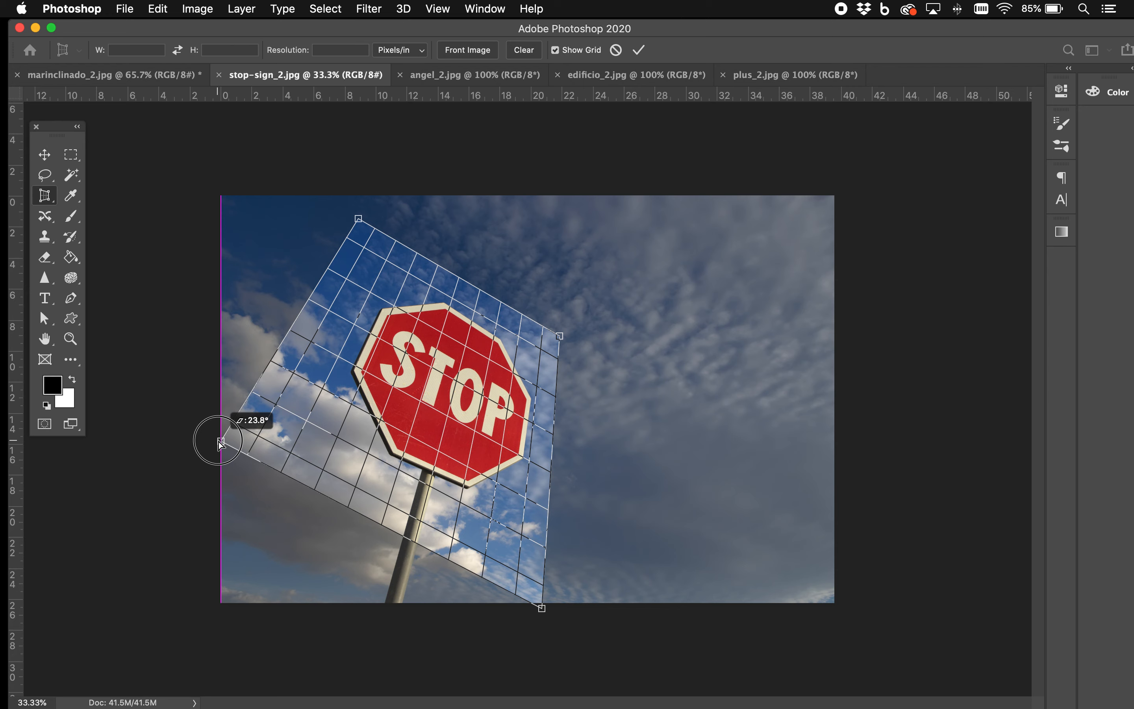
drag(221, 443, 220, 442)
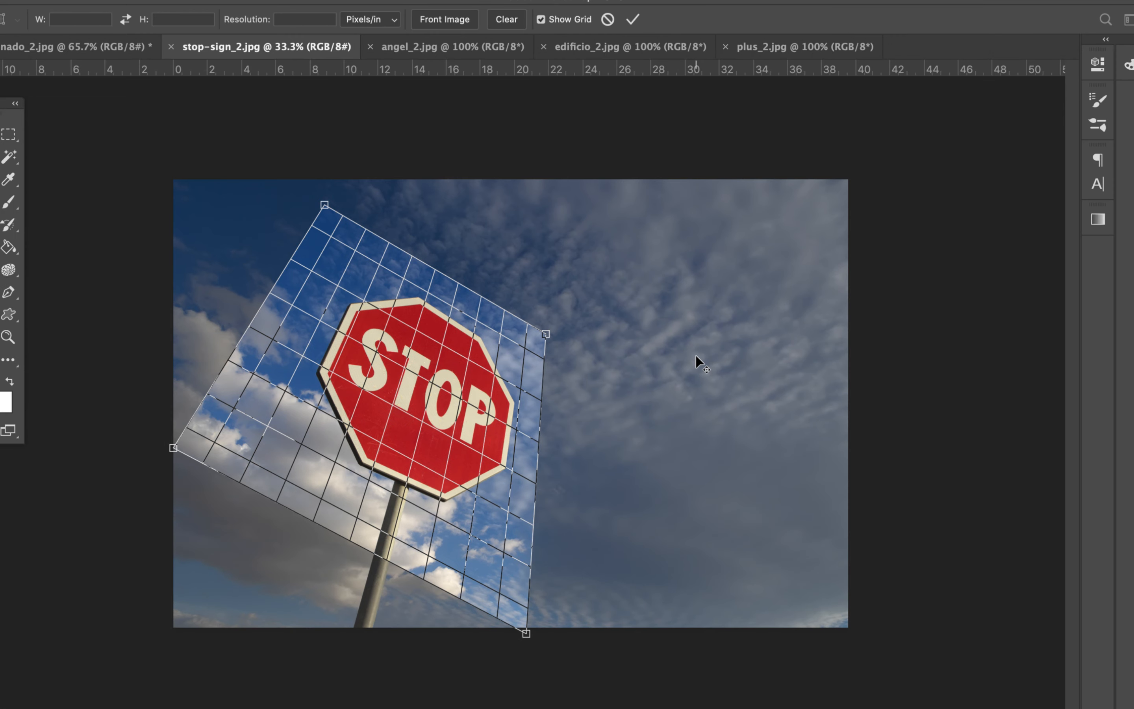
click(634, 19)
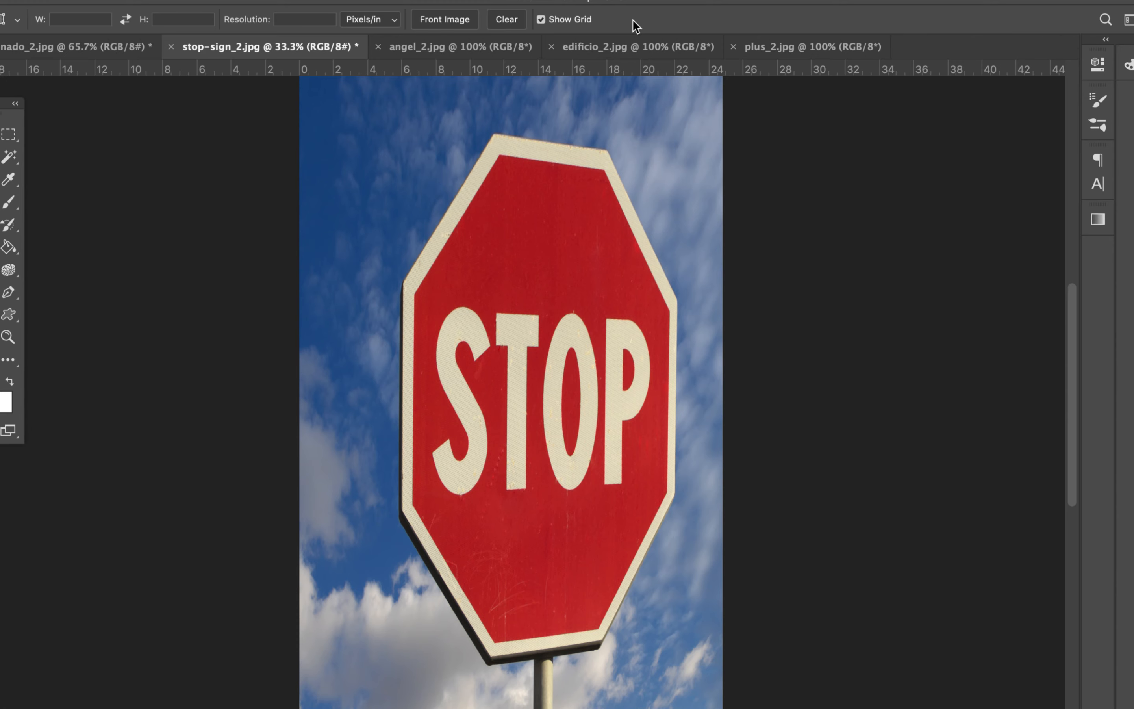
key(super+z)
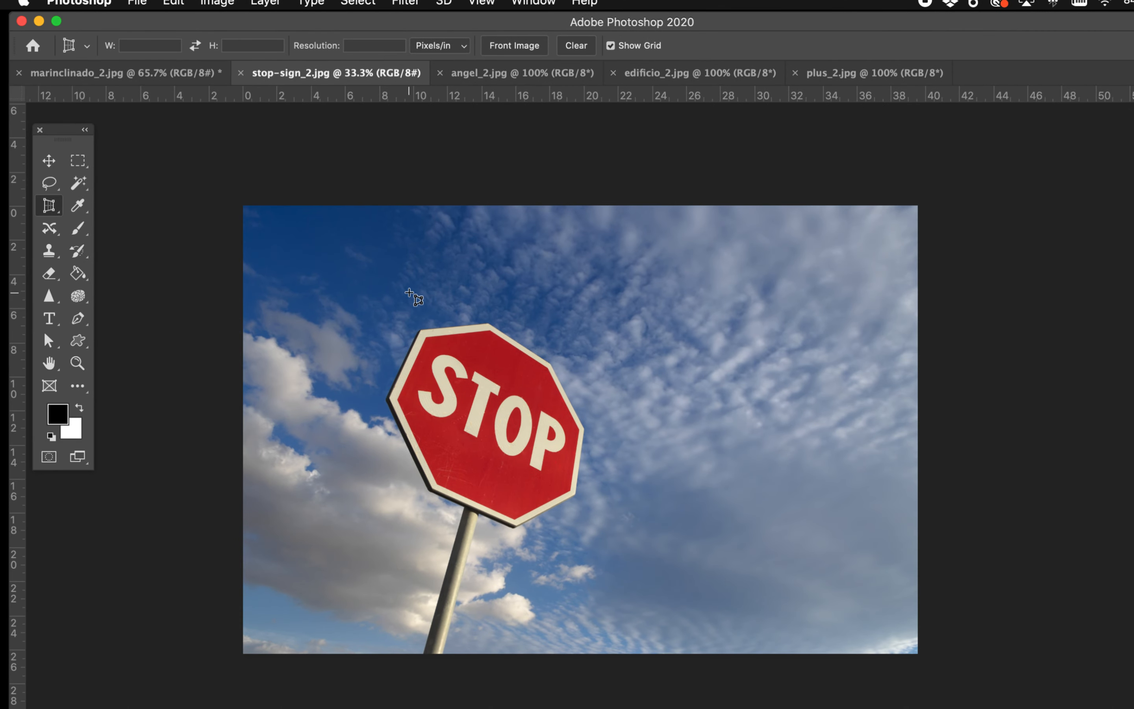
Step: Perspective-crop the stop sign by placing four corners around it along its tilt, refining the upper edge and right corner, and applying
click(398, 274)
click(377, 310)
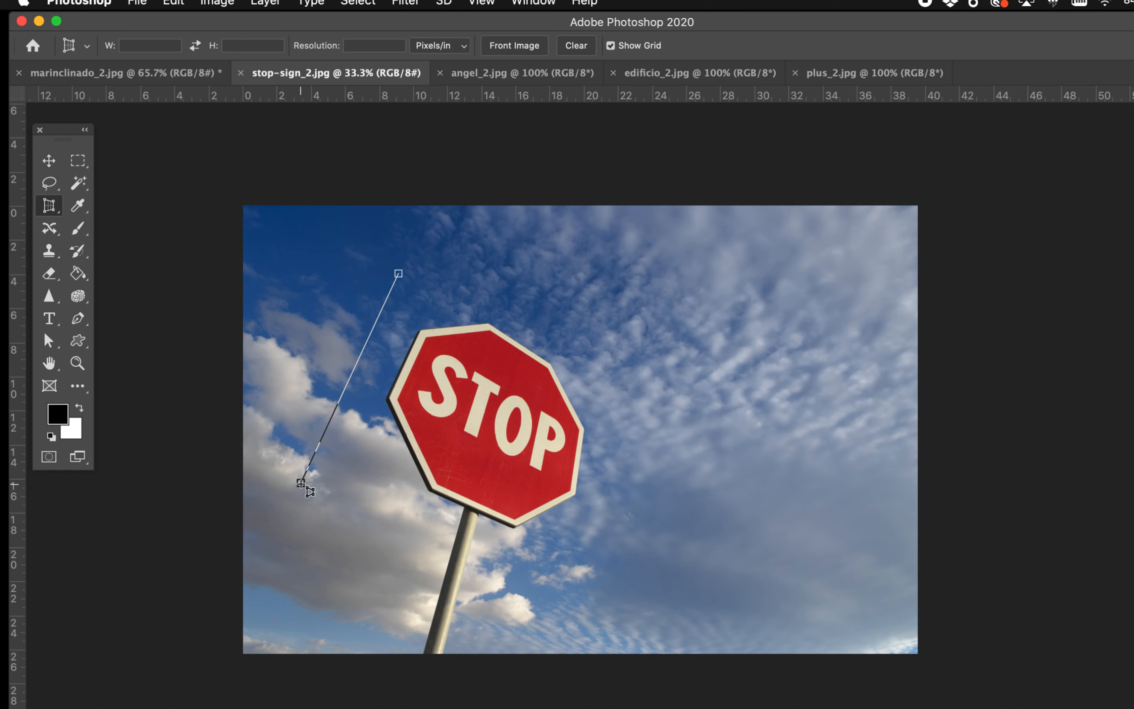
click(303, 486)
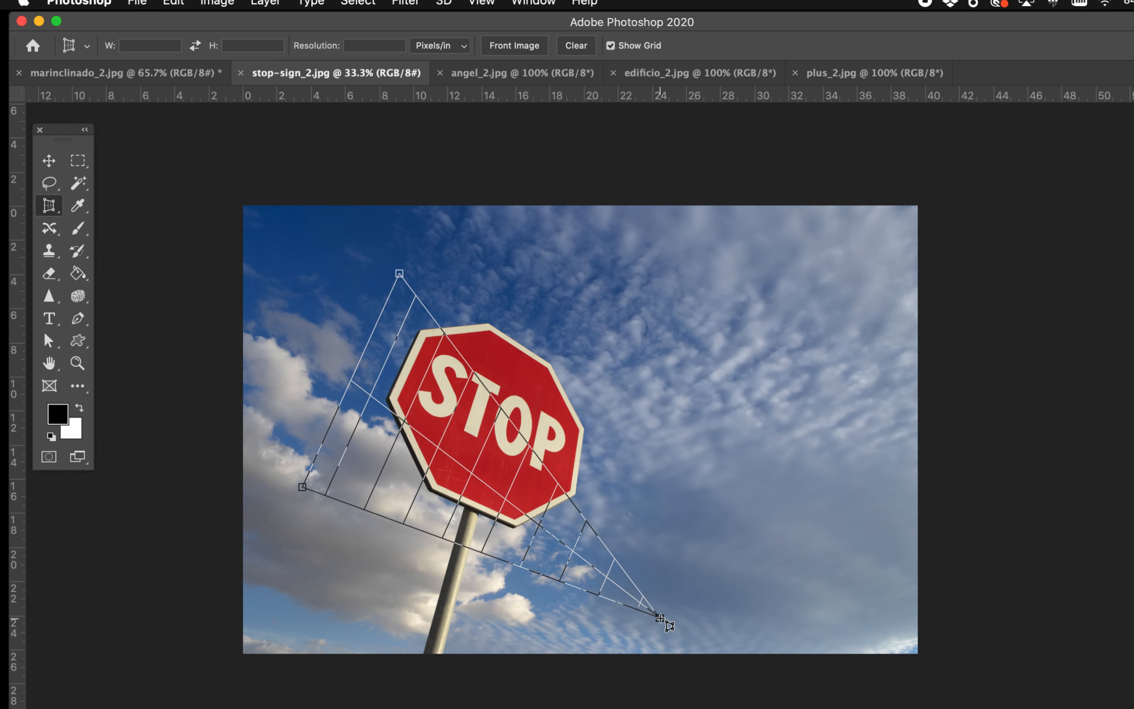
click(657, 625)
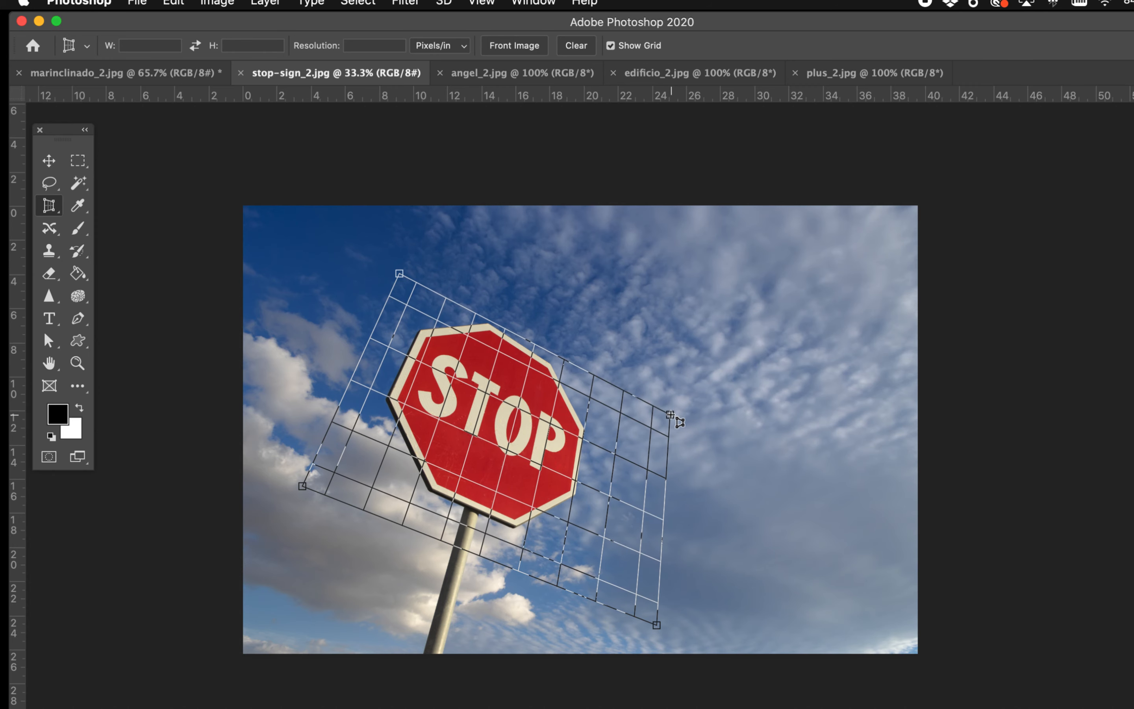
click(669, 429)
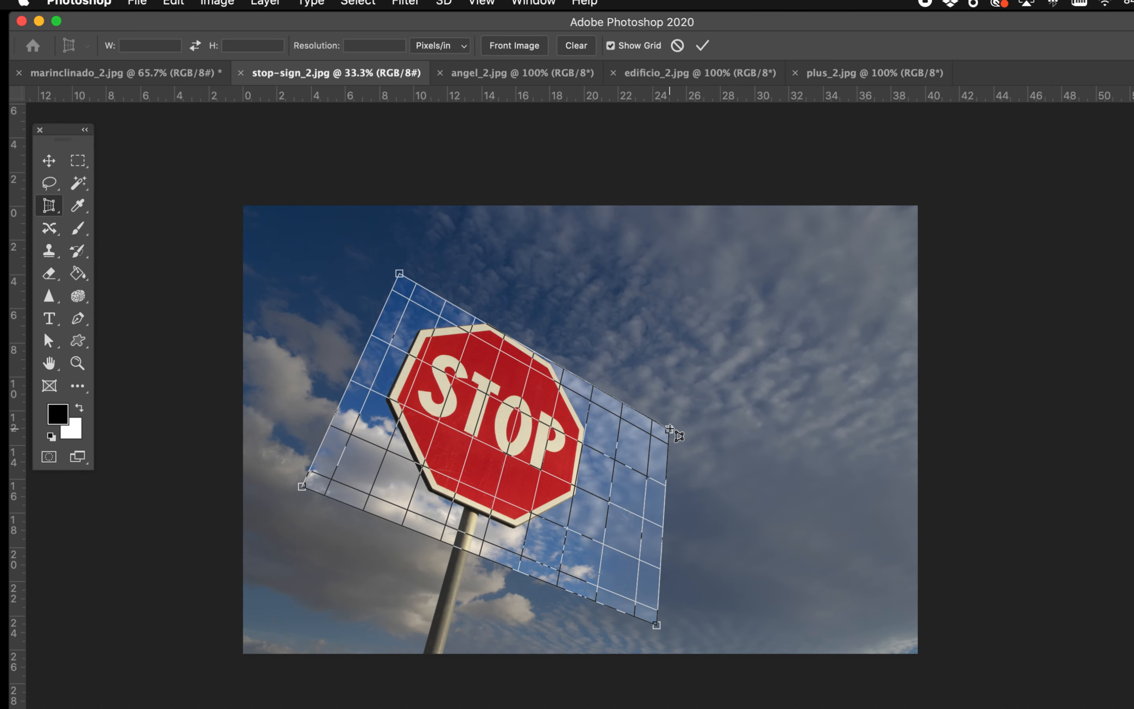
drag(535, 349, 546, 334)
drag(677, 413, 665, 448)
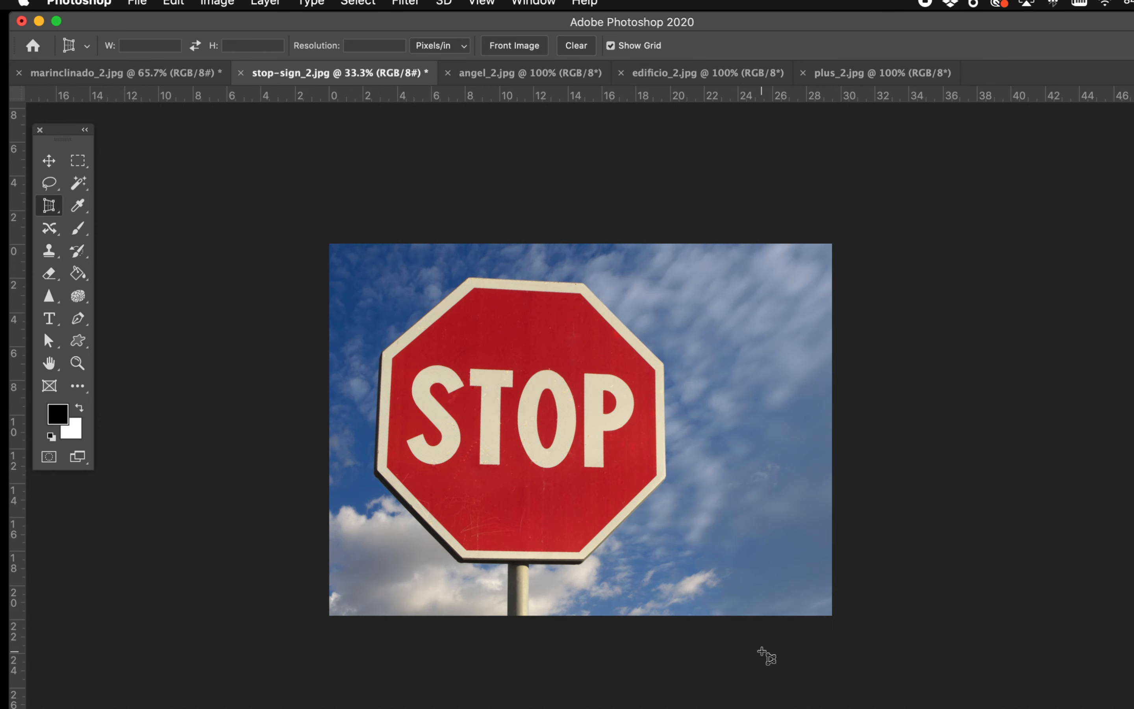